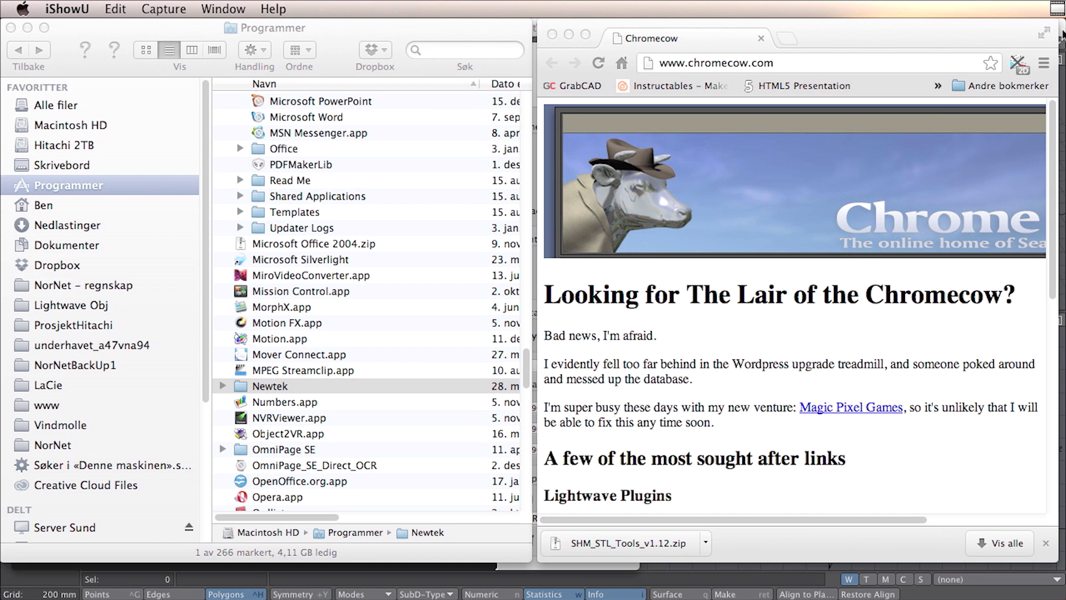
Step: Switch back to LightWave Modeler and orbit the Perspective view around the helmet
left_click(1058, 34)
key("super+Tab")
key("super+Tab")
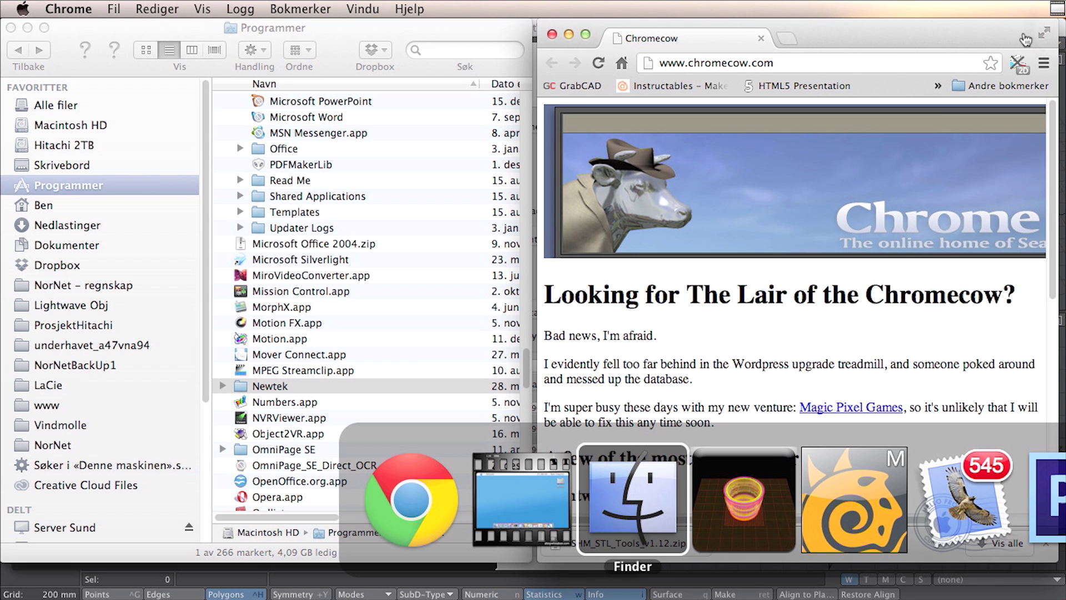
key("super+Tab")
key("super+Tab")
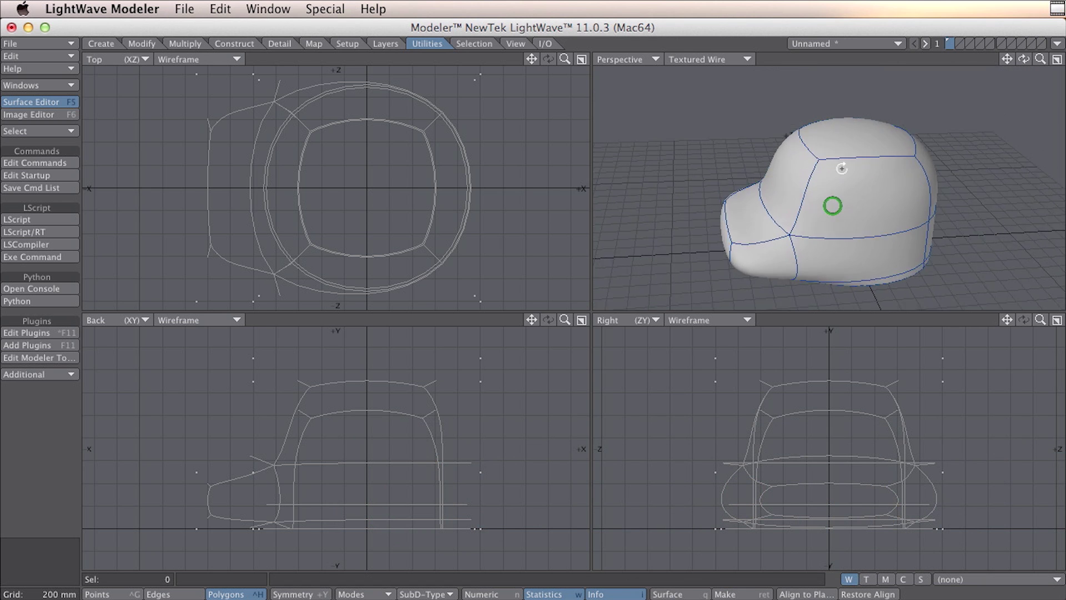
left_click_drag(842, 168, 838, 209, "alt")
key("super+Tab")
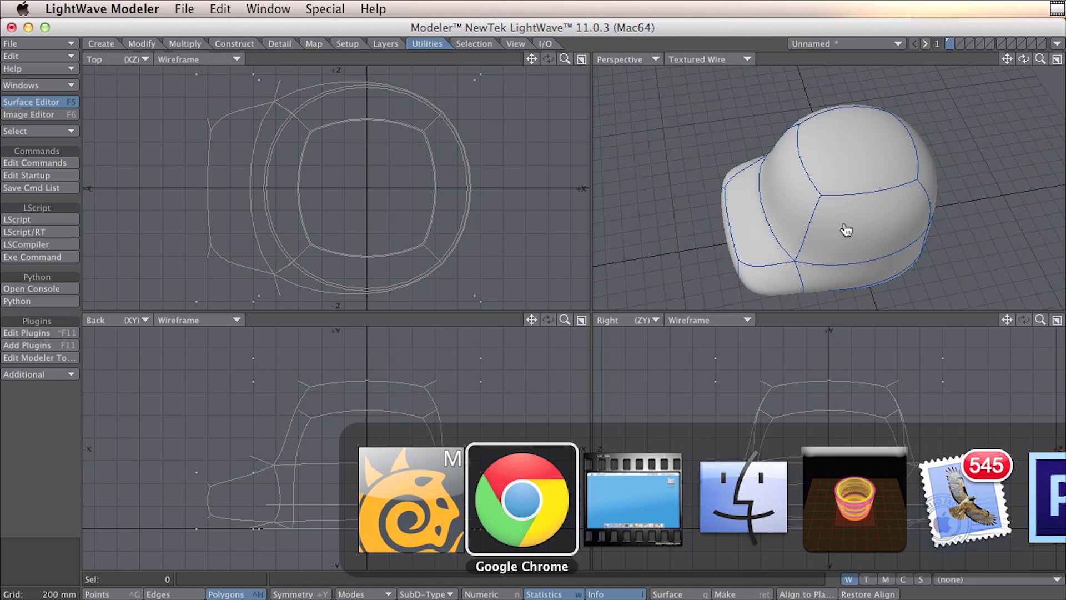
key("super+Tab")
key("super+Tab")
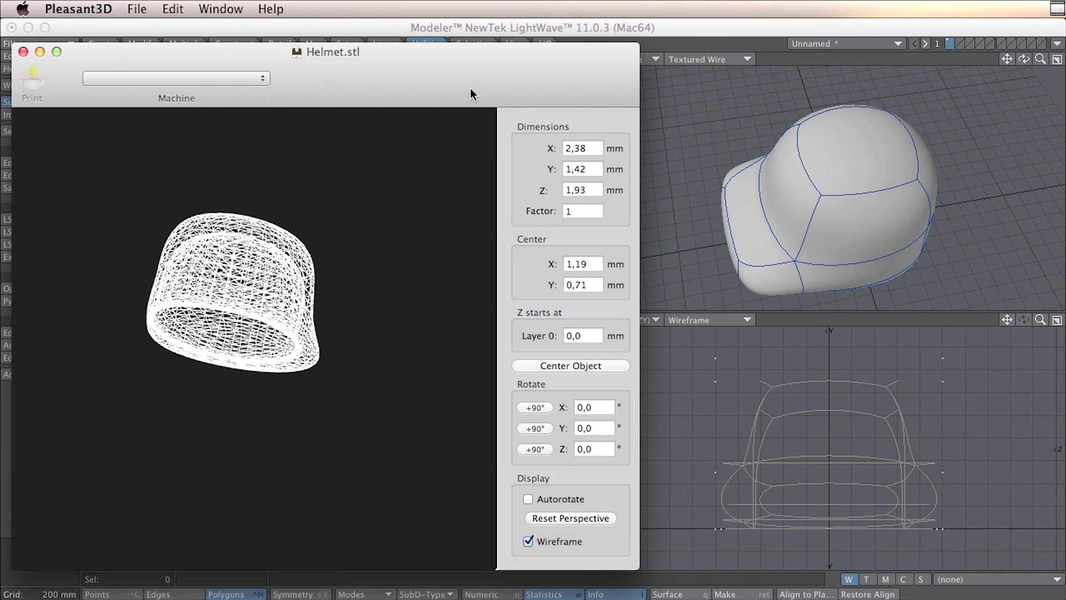
Step: Rotate the Helmet.stl wireframe in Pleasant3D, then bring the Chromecow page in Chrome forward
left_click_drag(333, 231, 334, 292)
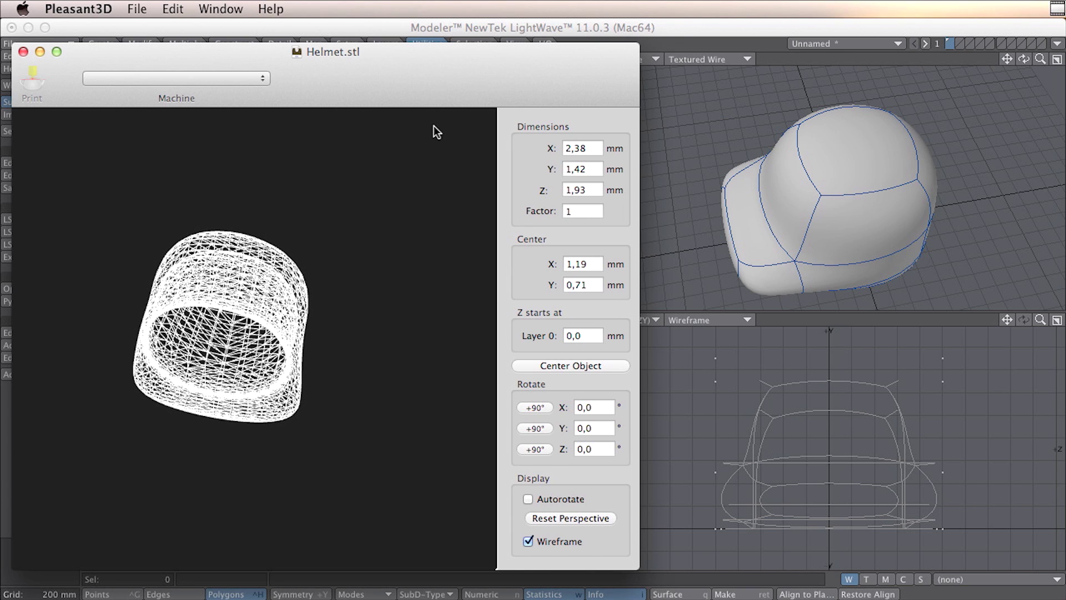
key("super+Tab")
key("super+Tab")
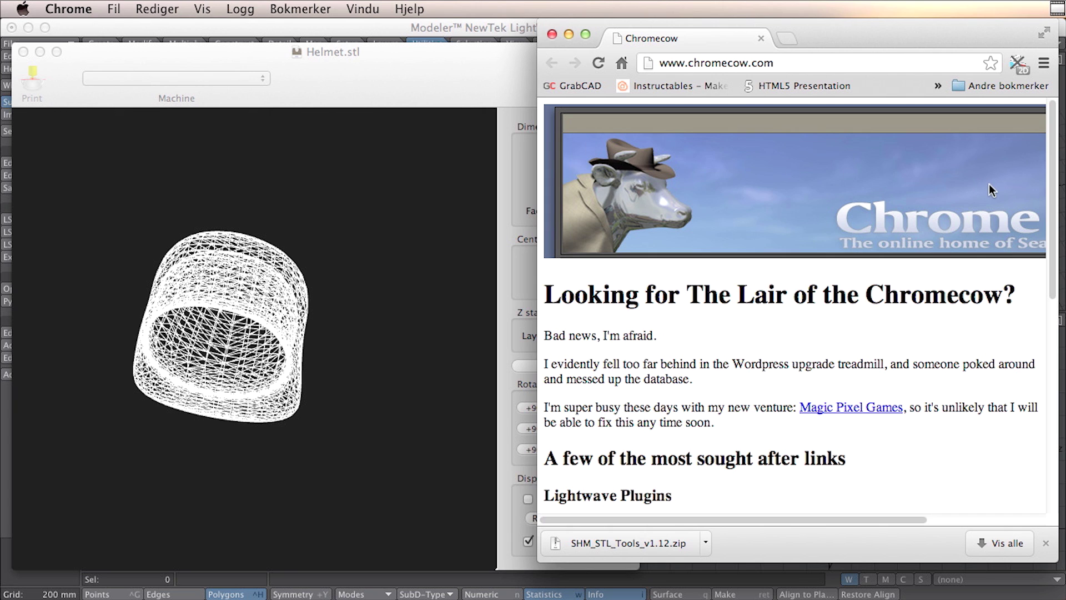
Step: Reveal the downloaded SHM_STL_Tools_v1.12.zip in Finder's Nedlastinger folder from Chrome's downloads
left_click_drag(690, 65, 787, 64)
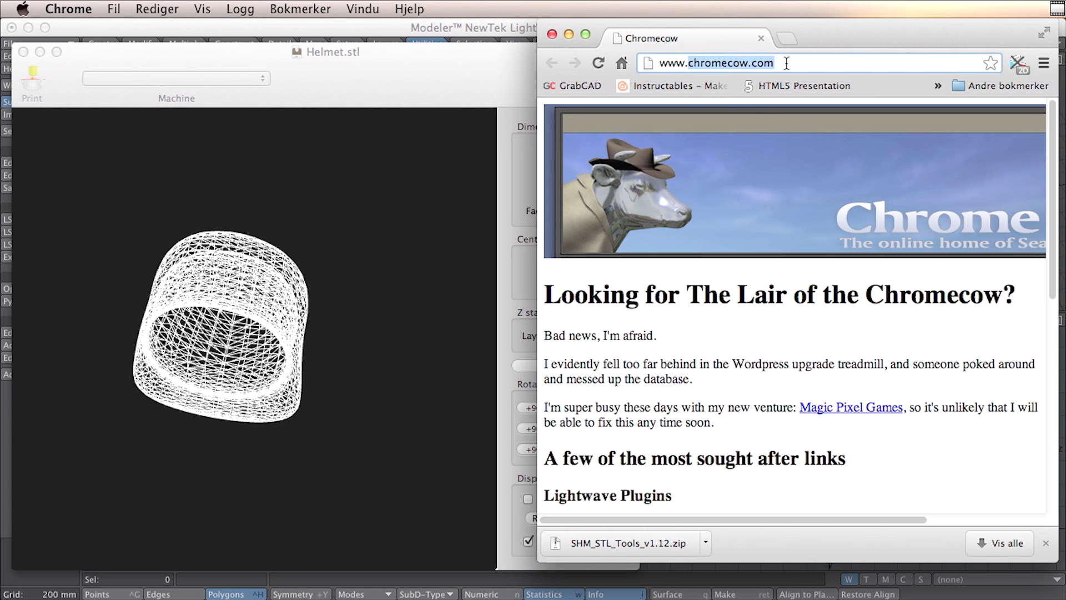
left_click(787, 63)
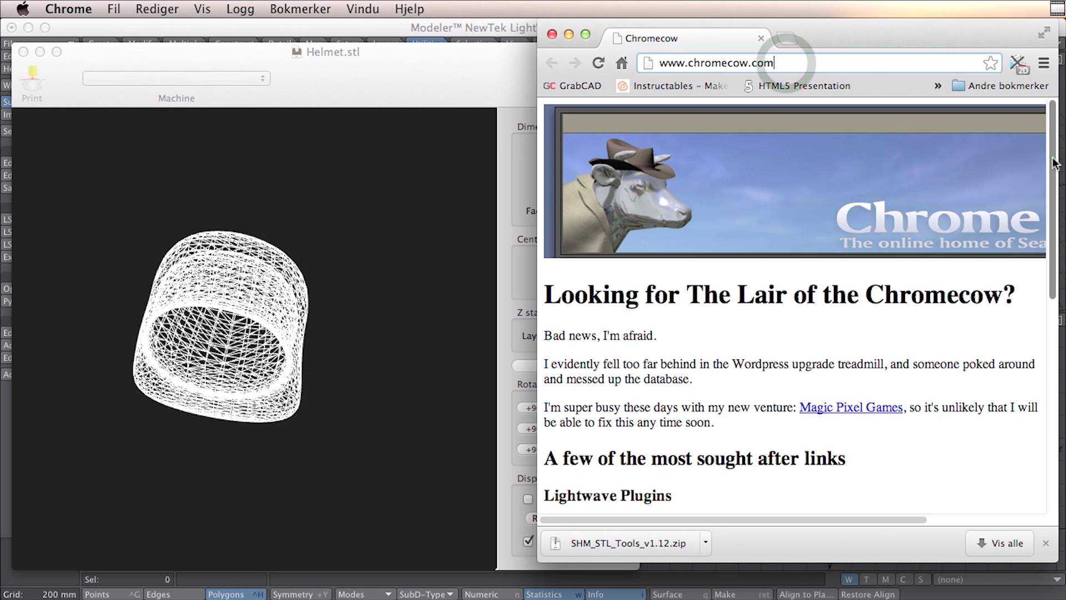
left_click_drag(1051, 158, 1055, 207)
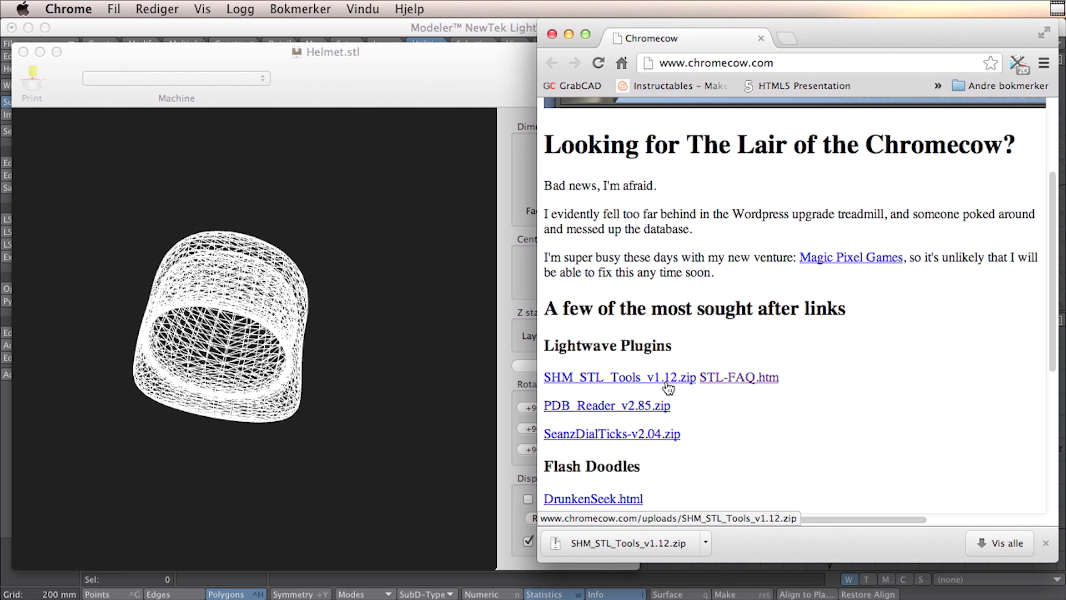
left_click(705, 542)
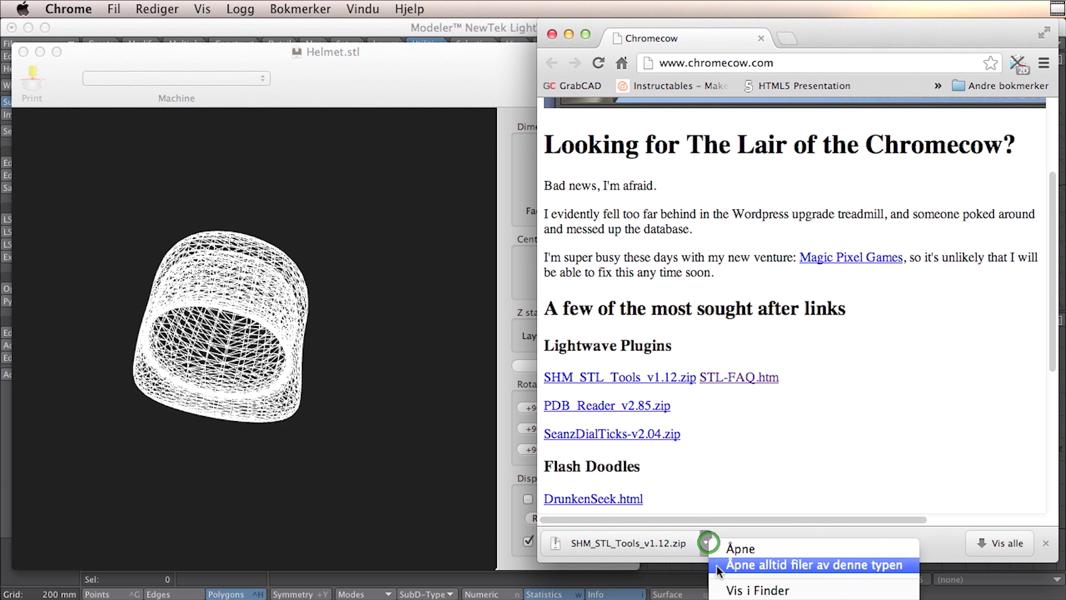
left_click(729, 590)
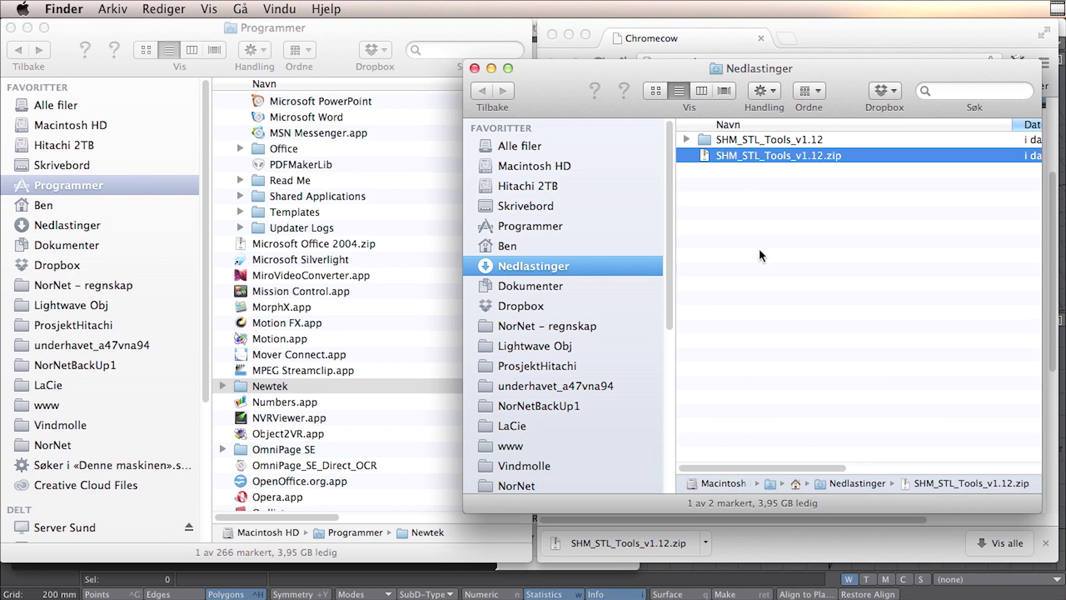
Step: Open the SHM_STL_Tools_v1.12 folder to view its Exporter and Importer .ls scripts
left_click(705, 139)
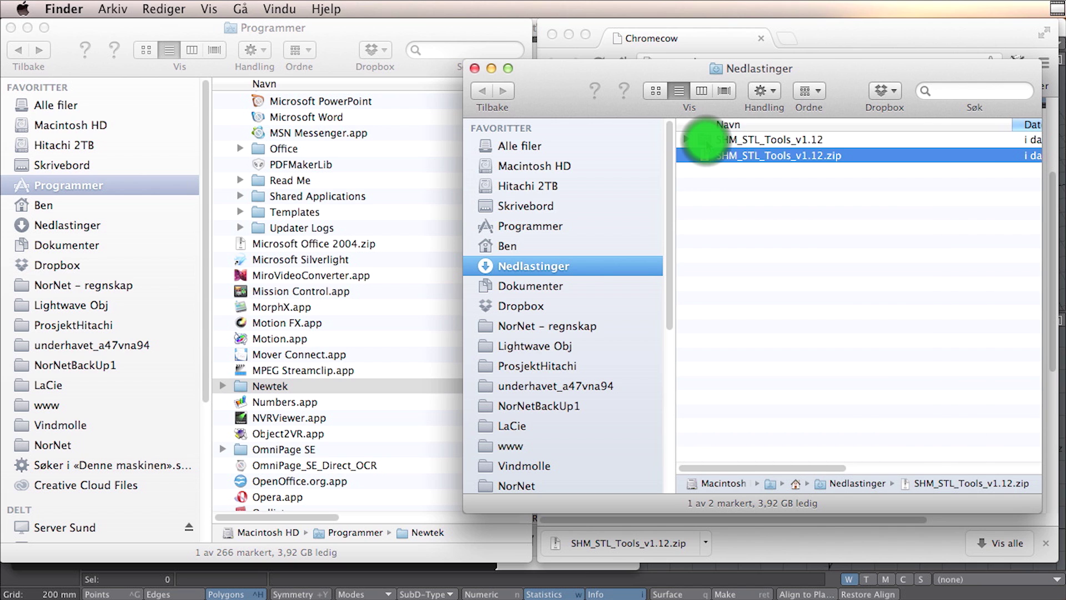
double_click(704, 139)
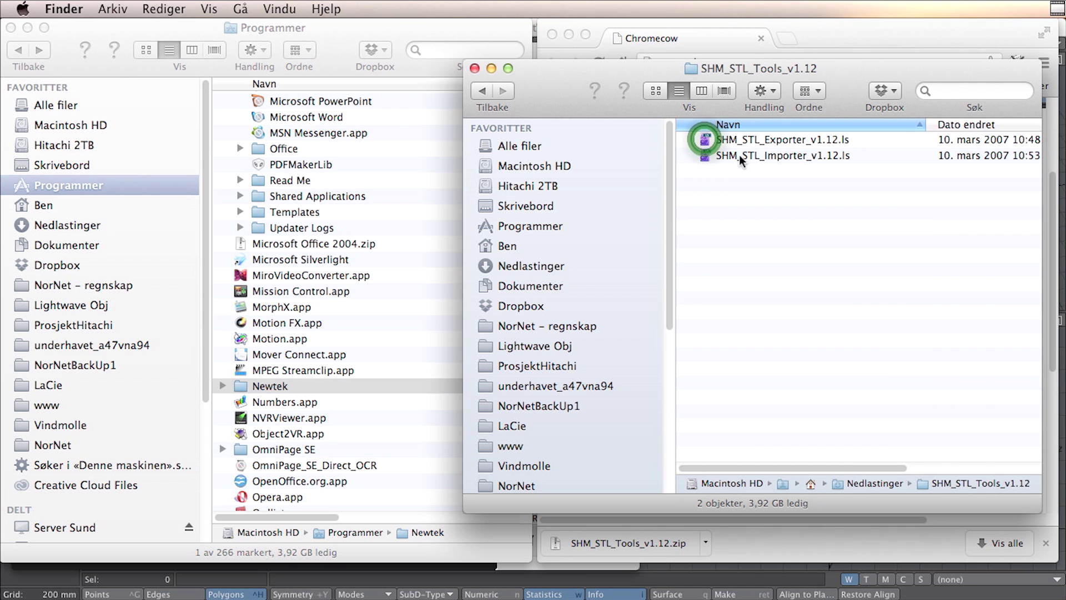
right_click(705, 141)
left_click(685, 195)
left_click_drag(686, 198, 697, 157)
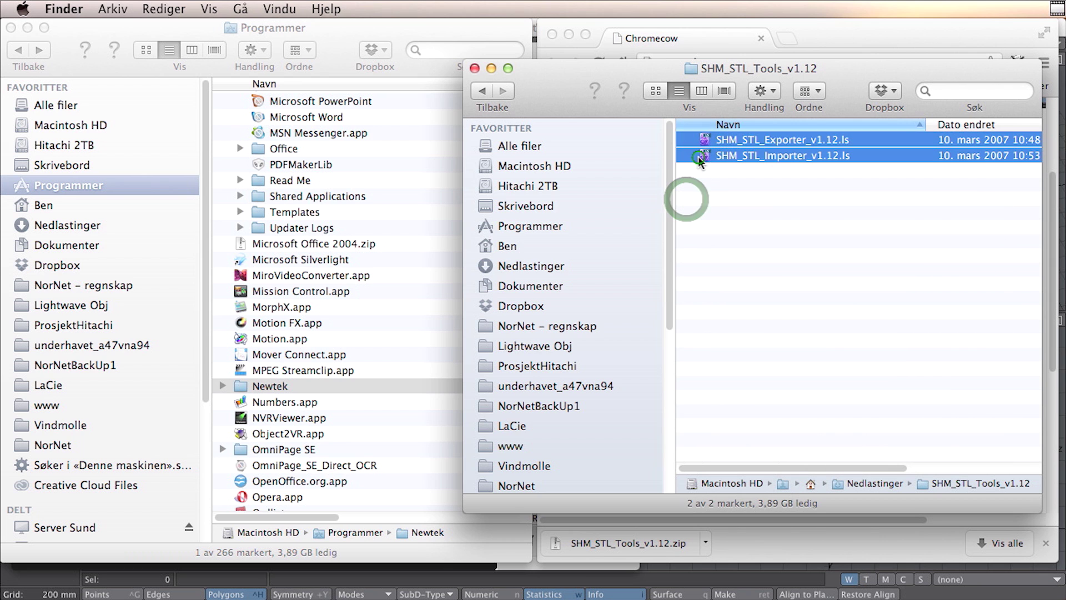
left_click(711, 209)
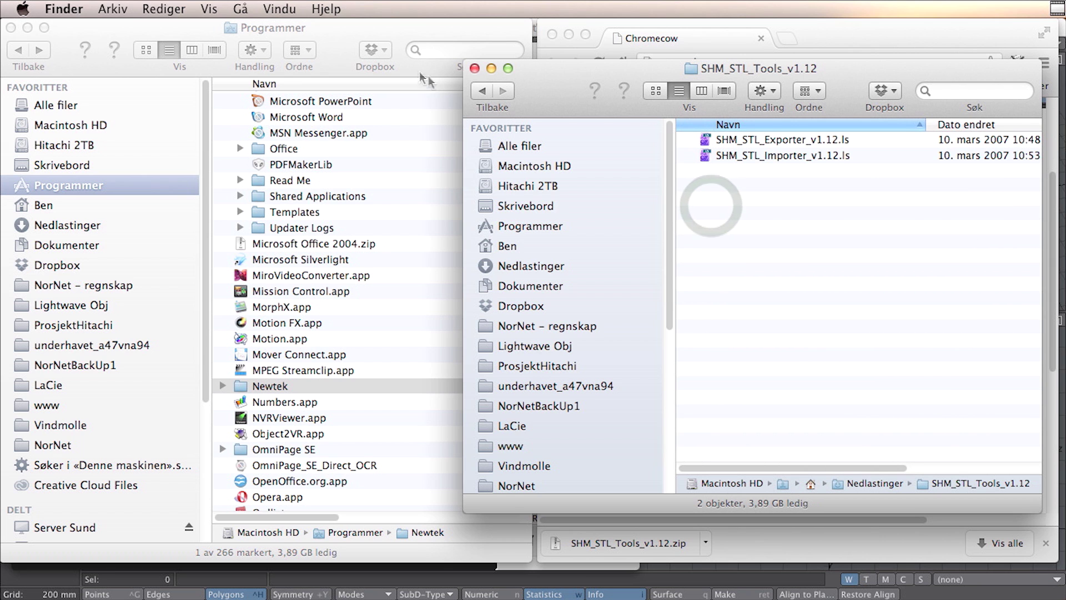
left_click(338, 53)
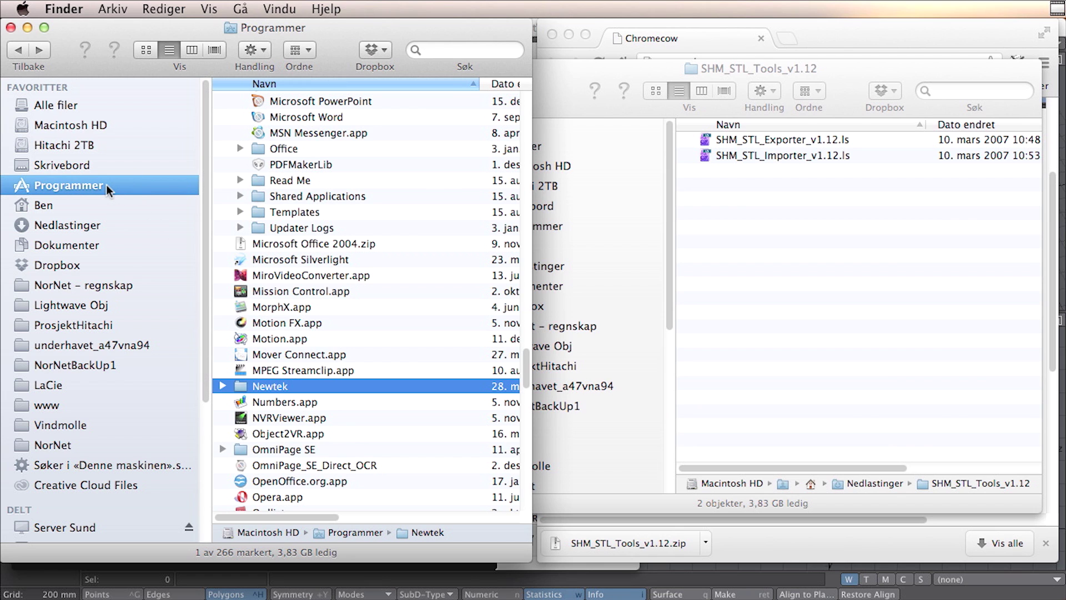
Step: Copy both SHM_STL .ls scripts into Newtek's LightWave3D11.0 plugins/input-output folder
double_click(244, 387)
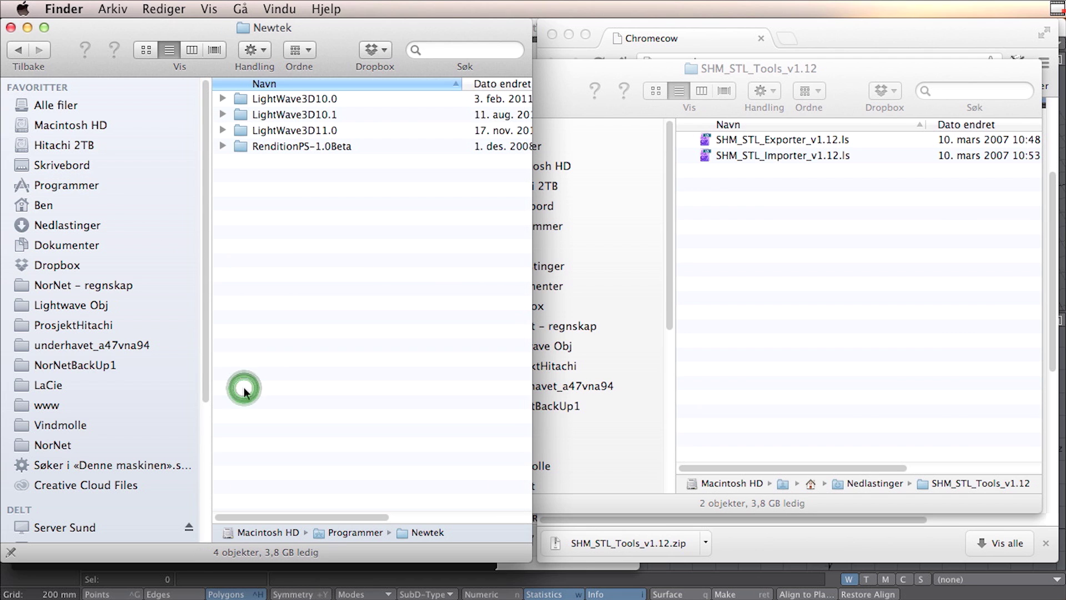
double_click(241, 132)
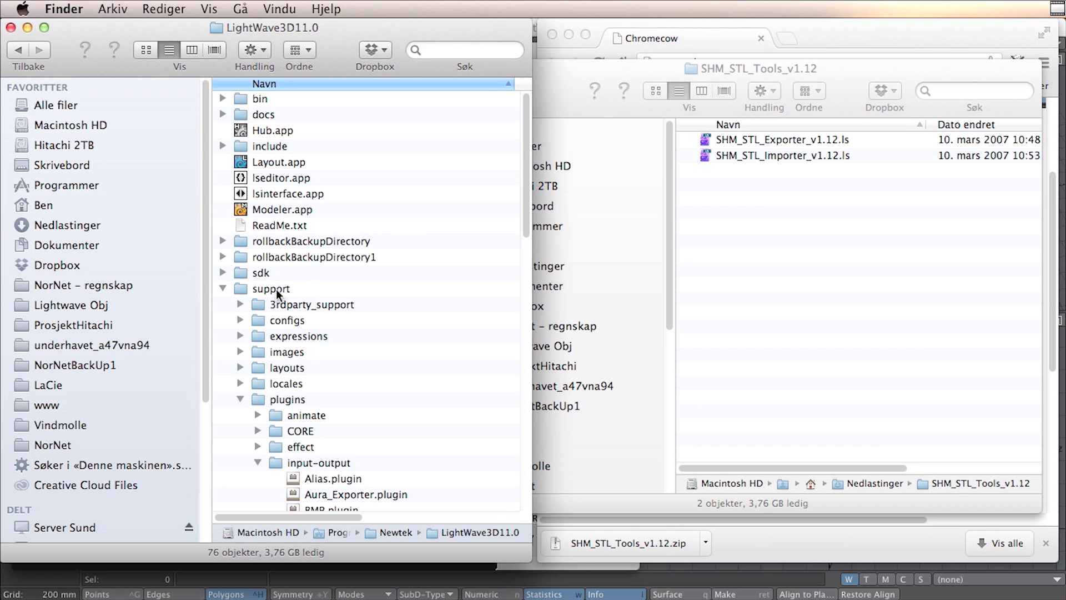
left_click(244, 293)
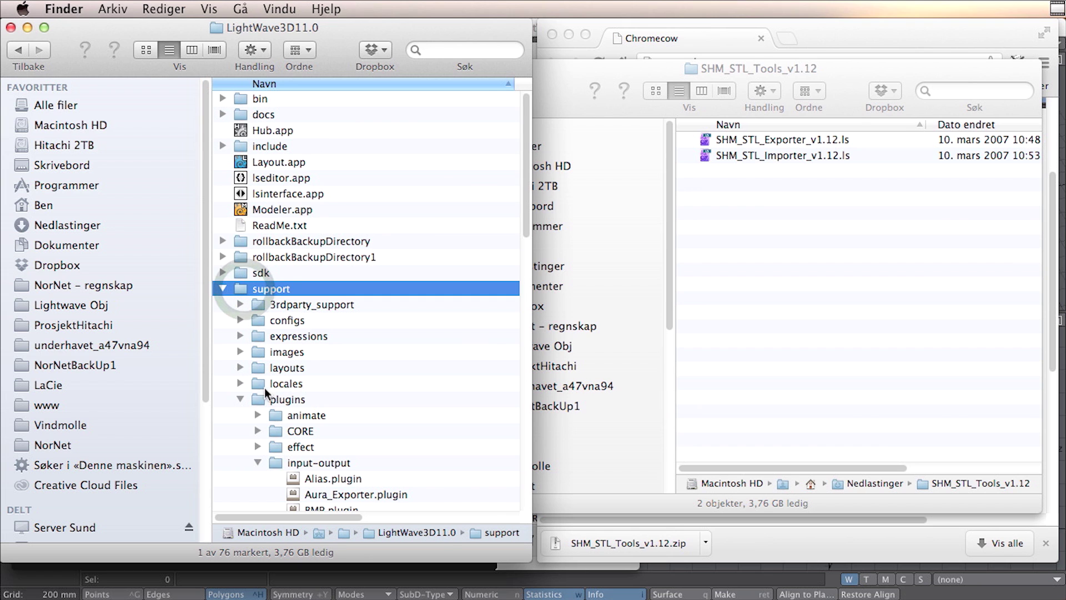
left_click(261, 404)
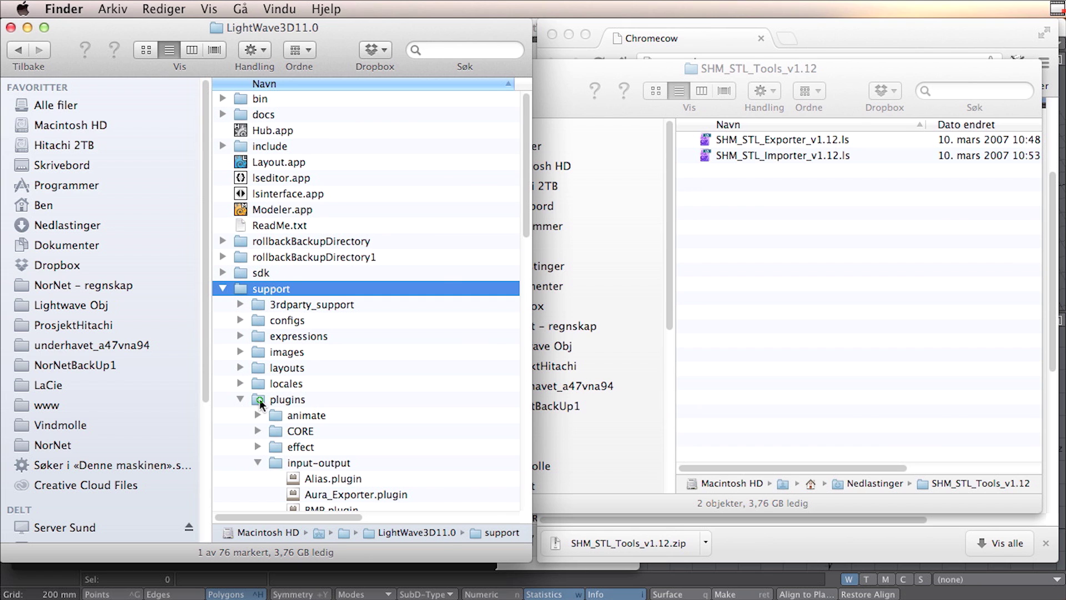
left_click(276, 463)
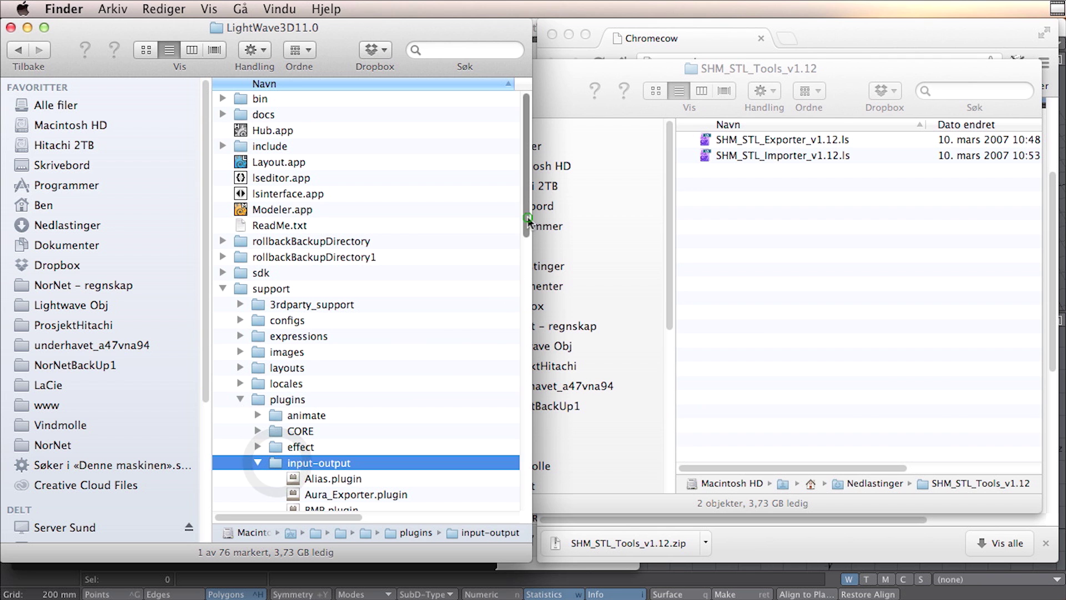
left_click_drag(527, 217, 528, 429)
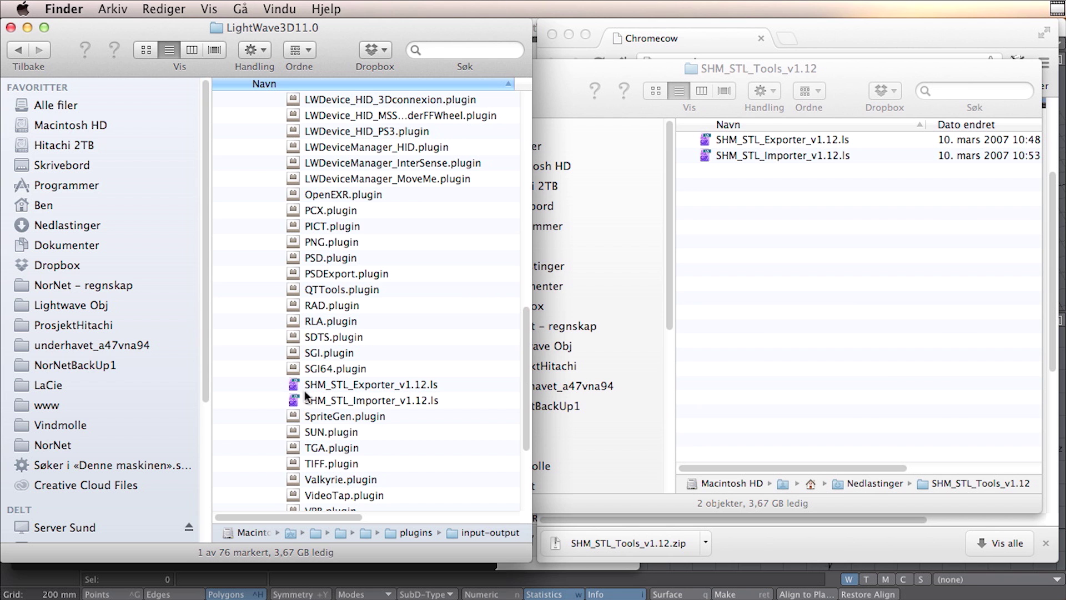
key("super+Tab")
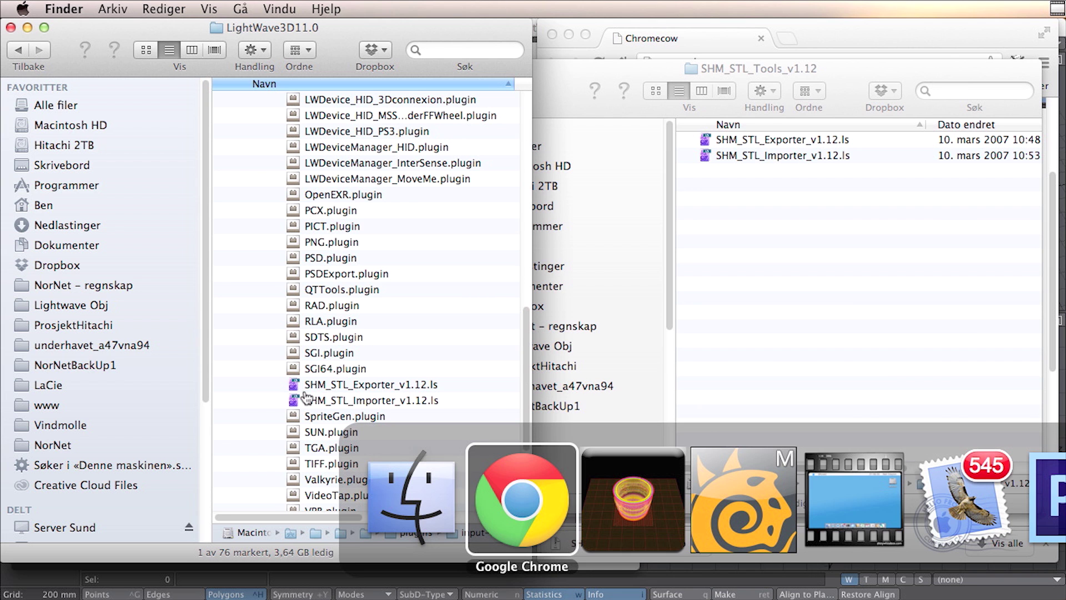
Step: Add SHM_STL_Exporter_v1.12.ls and SHM_STL_Importer_v1.12.ls from input-output as Modeler plug-ins
key("super+Tab")
key("super+Tab")
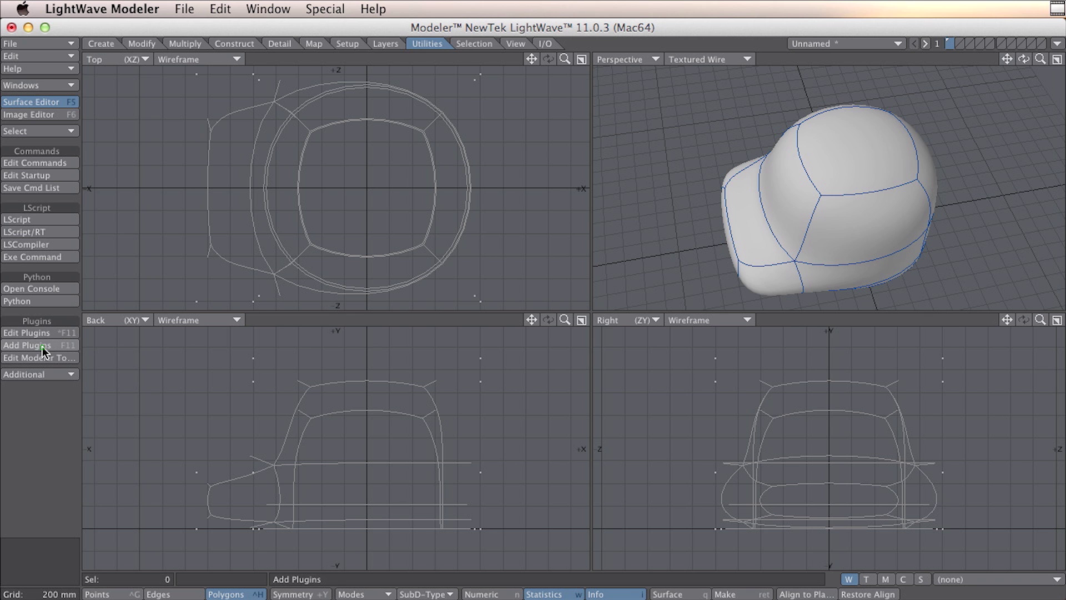
left_click(42, 346)
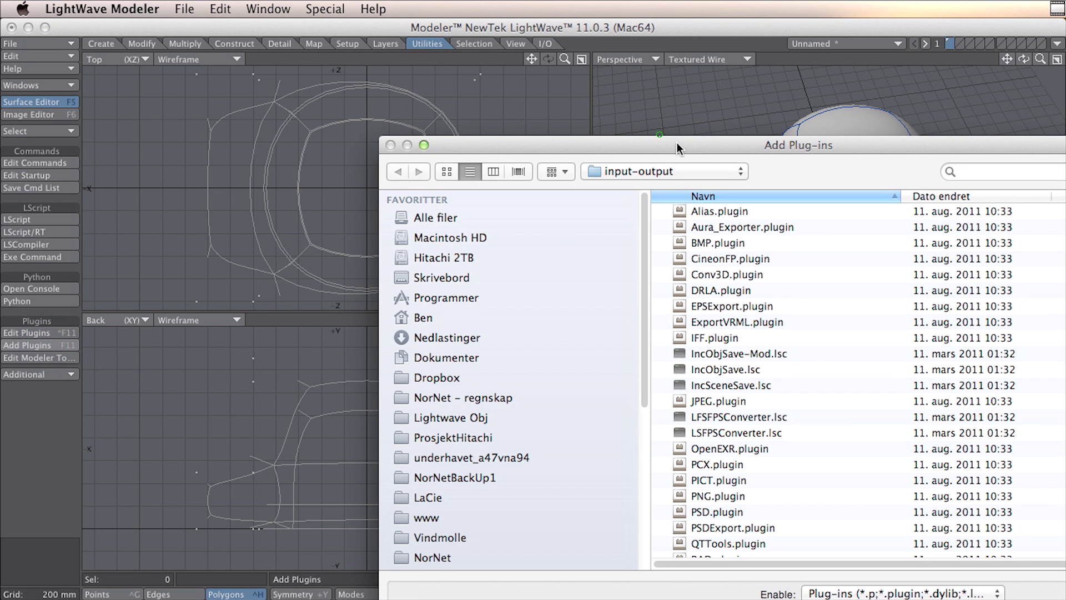
left_click_drag(677, 143, 457, 54)
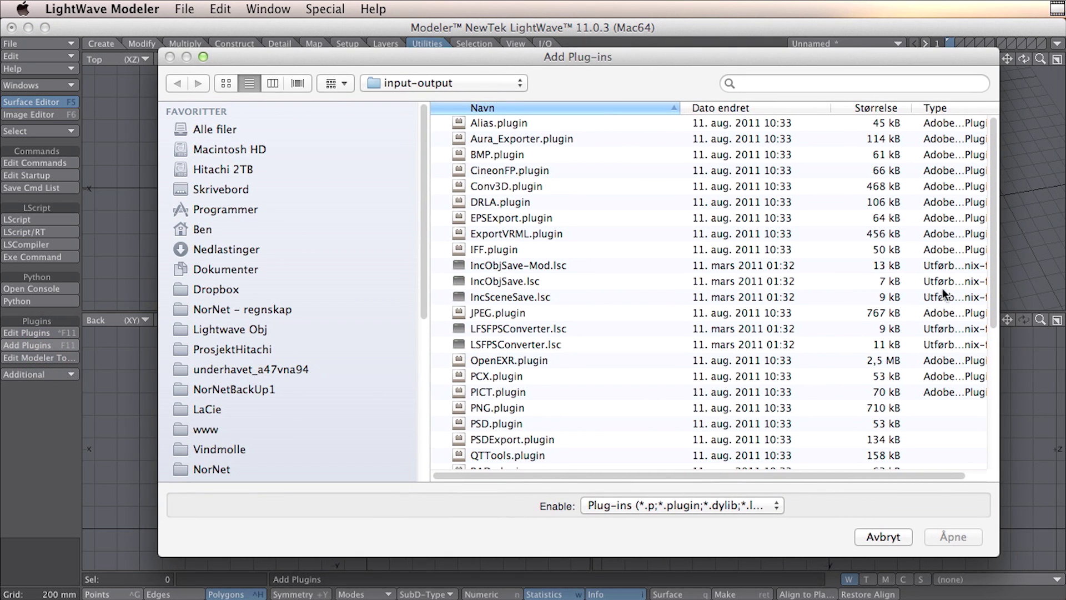
left_click_drag(991, 240, 992, 362)
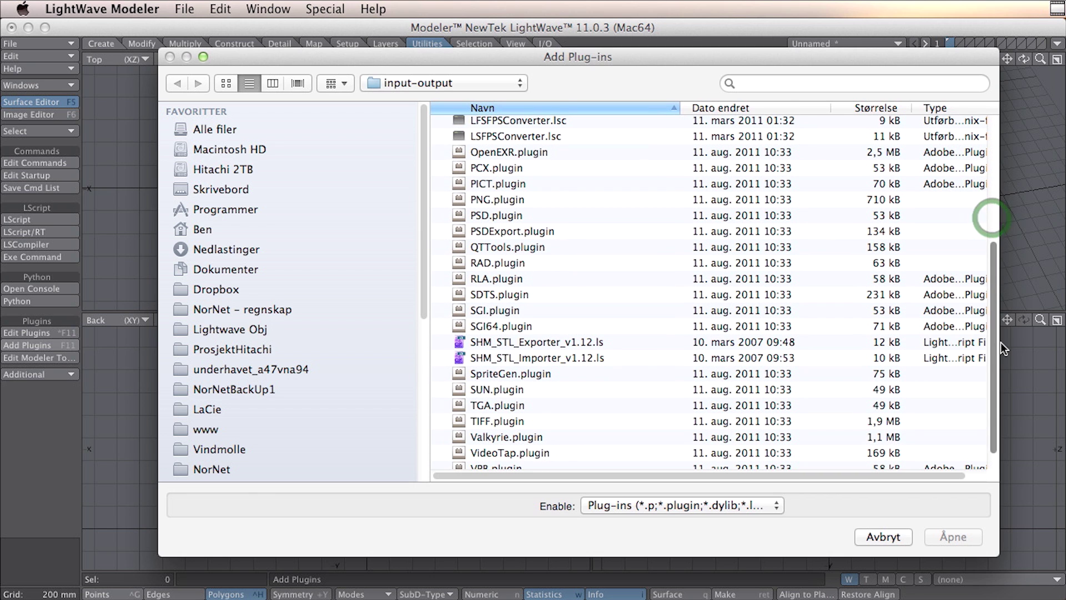
left_click(460, 341)
left_click(460, 357, "shift")
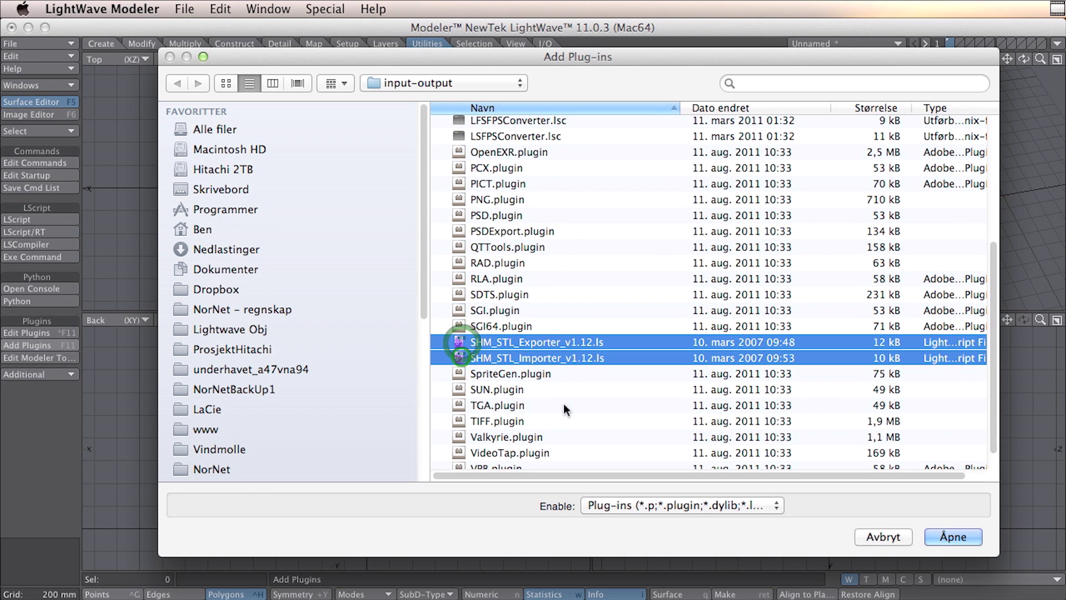
left_click(948, 535)
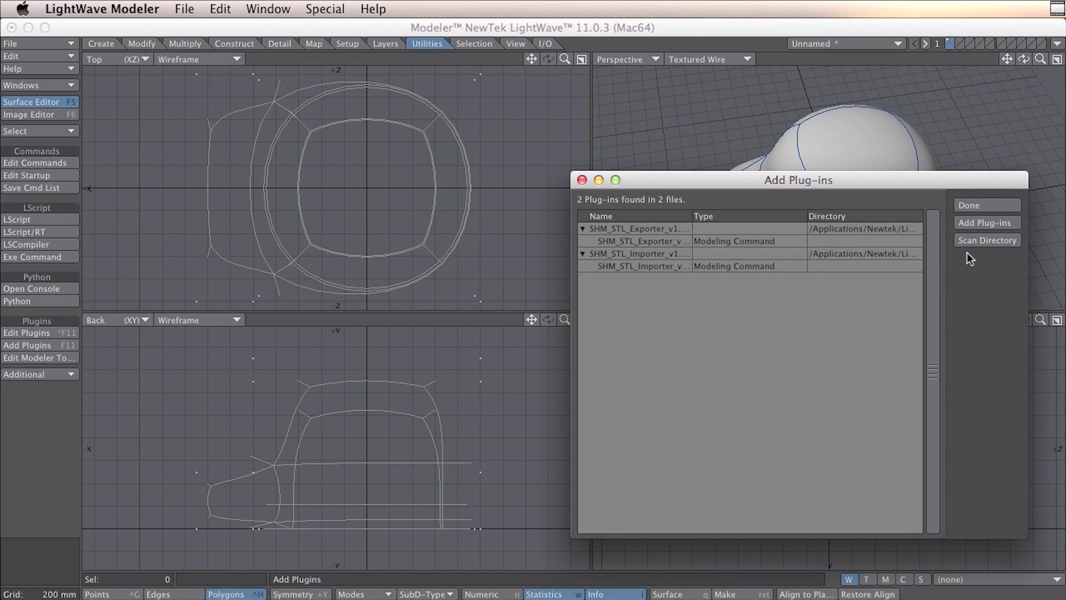
left_click(967, 206)
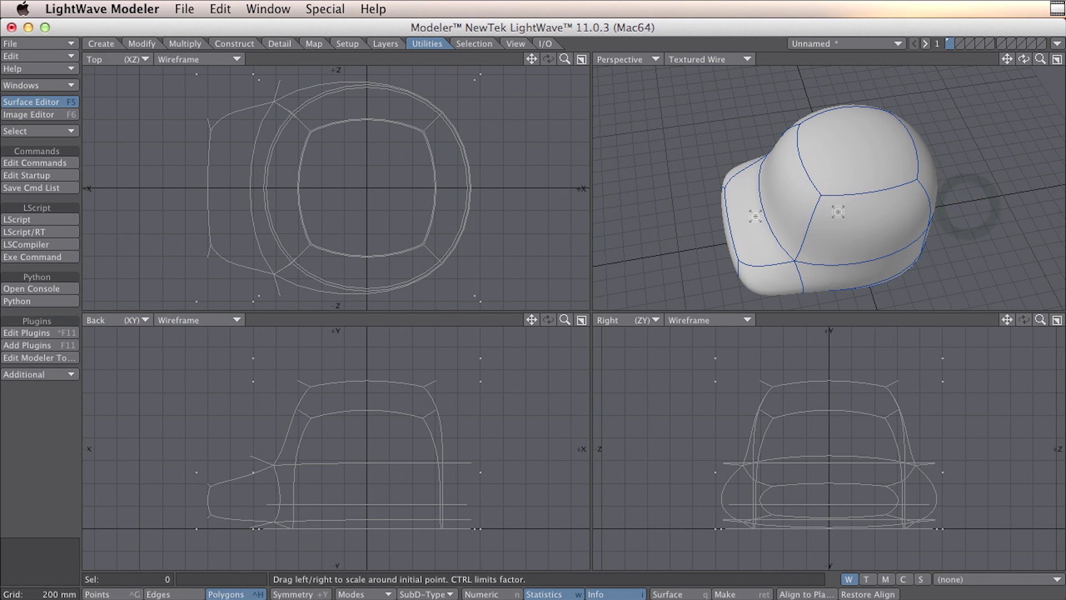
Step: Confirm SHM_STL_Exporter_v1.12 and SHM_STL_Importer_v1.12 appear in the Additional commands list
left_click(69, 380)
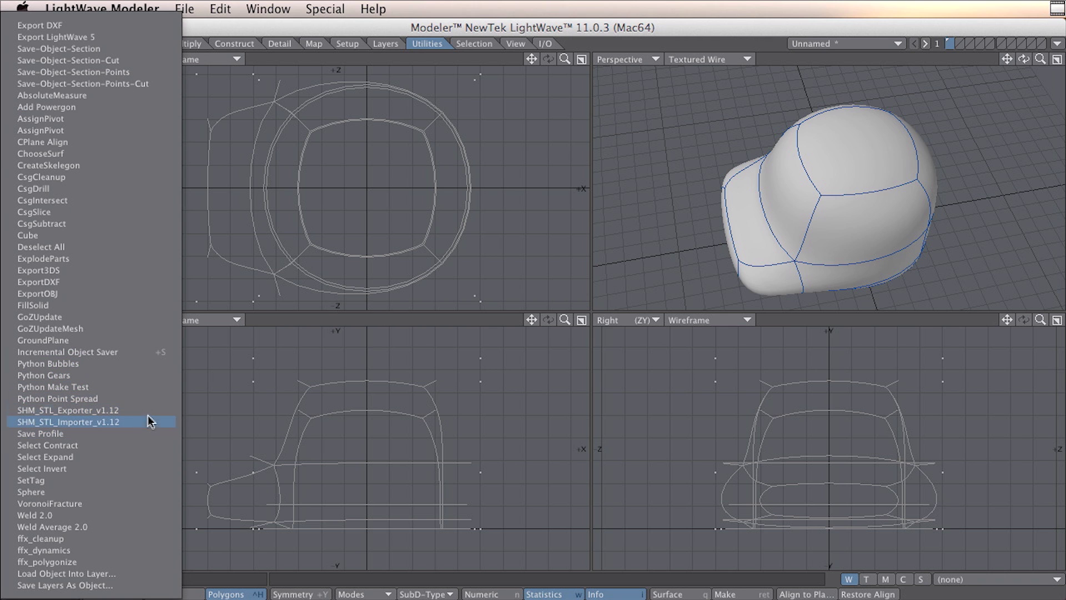
left_click(325, 320)
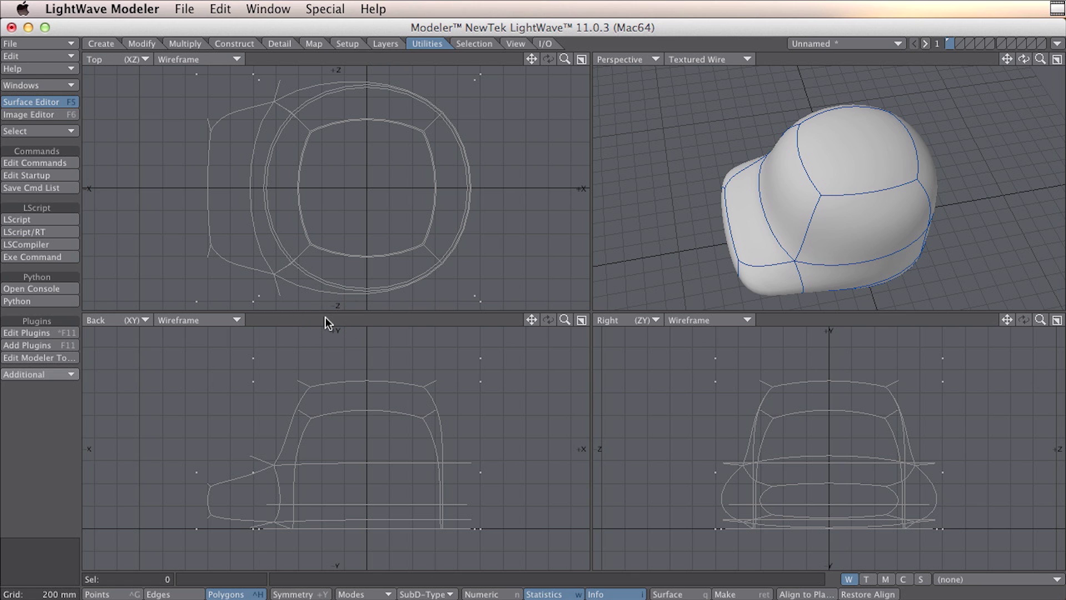
key("shift+h")
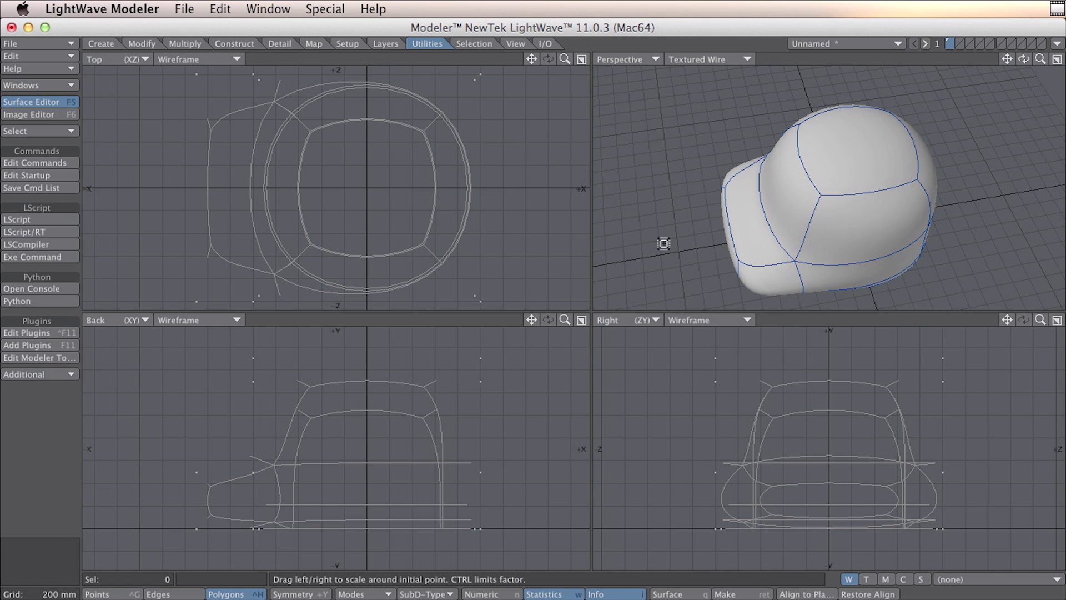
key("Tab")
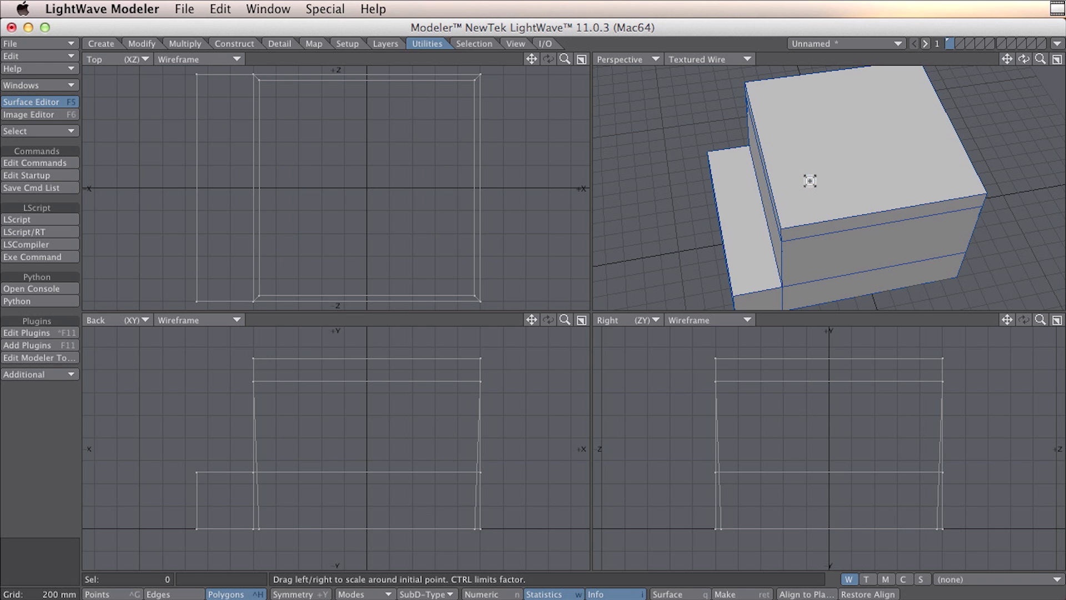
left_click_drag(823, 257, 784, 236, "alt")
key("Tab")
key("shift+h")
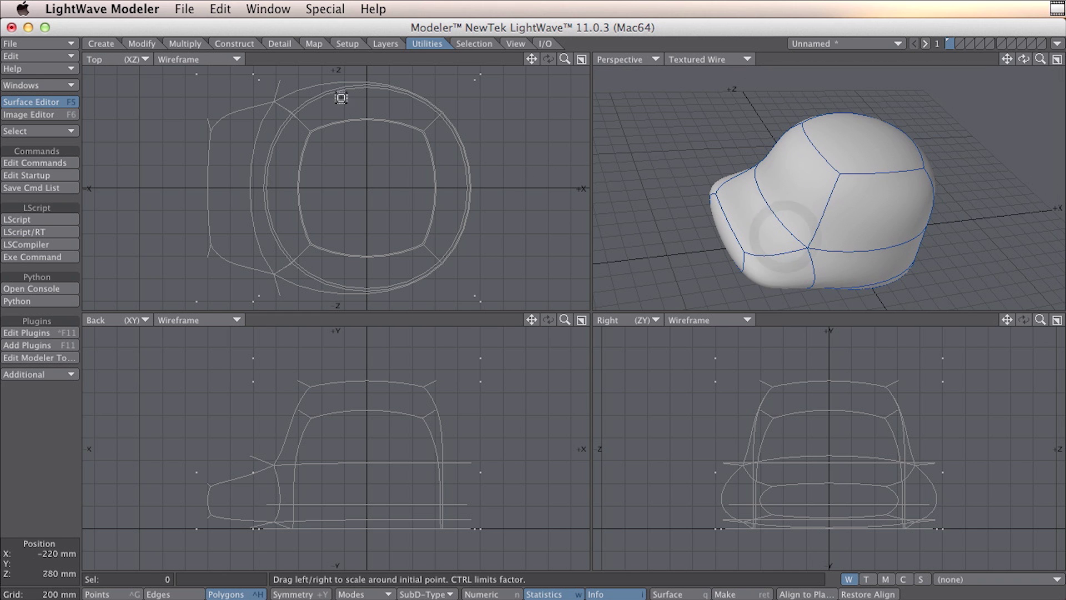
left_click(239, 46)
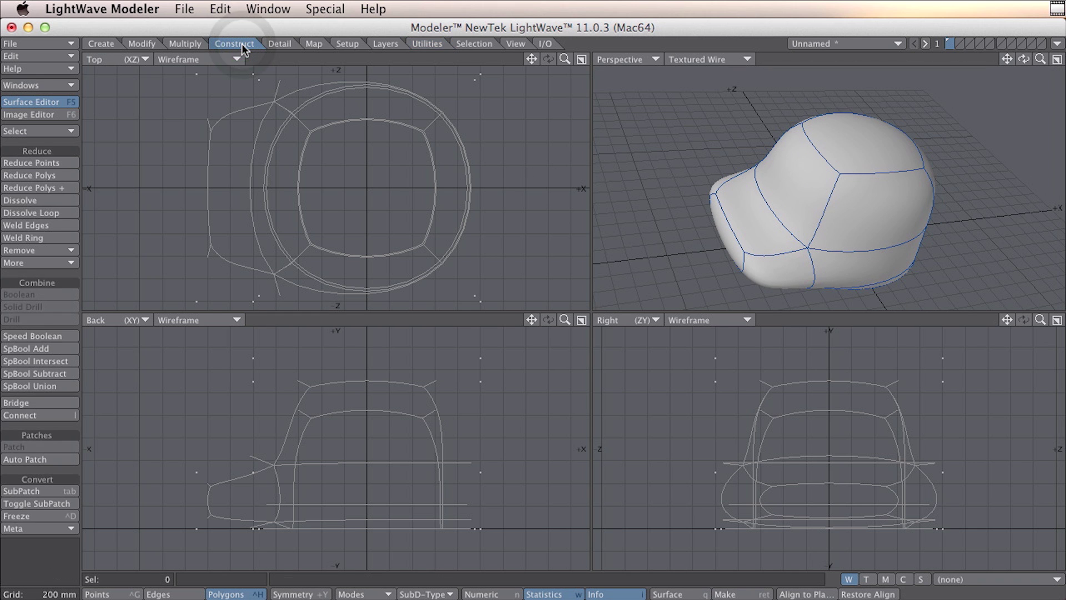
Step: Freeze the subpatch helmet into real polygons with Construct > Freeze
left_click(54, 517)
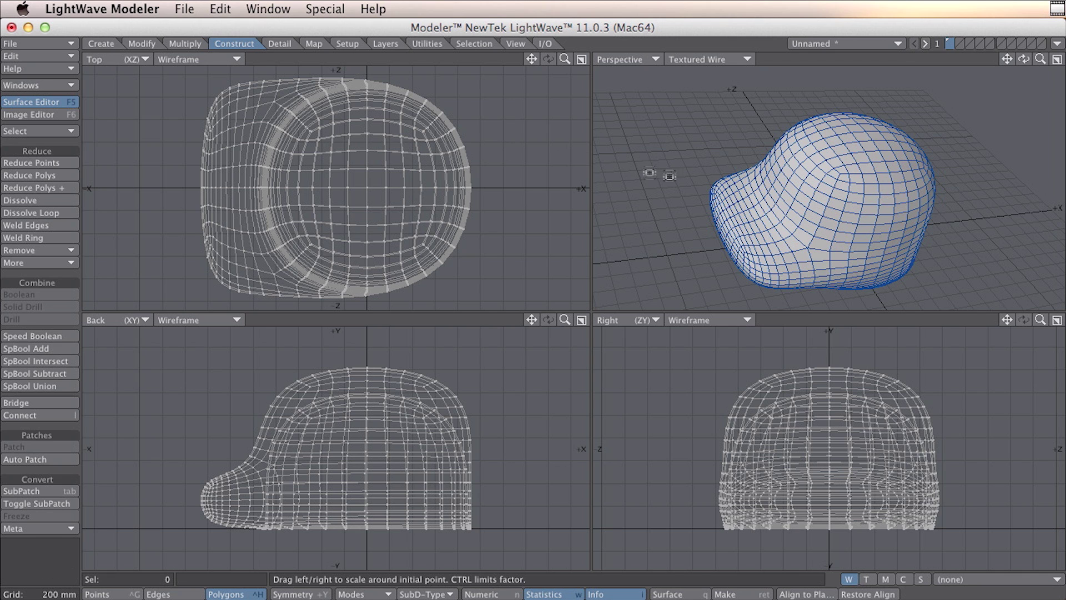
left_click(192, 44)
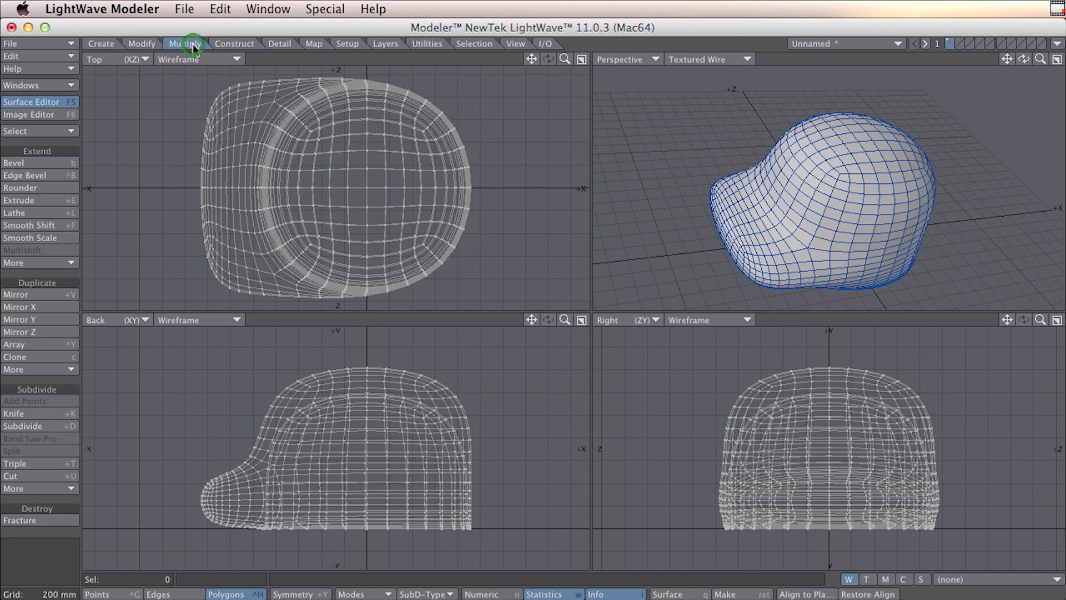
Step: Triangulate every helmet polygon with Triple, then zoom and orbit to inspect the brim
left_click(50, 464)
left_click_drag(824, 224, 761, 216)
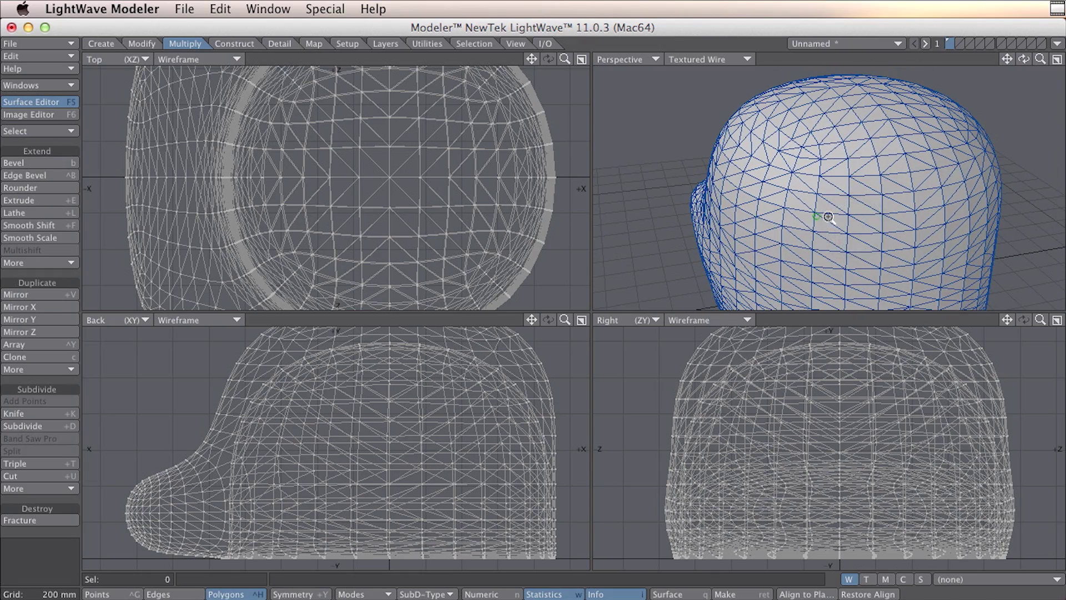
scroll(816, 216, "down", 4)
scroll(822, 212, "down", 1)
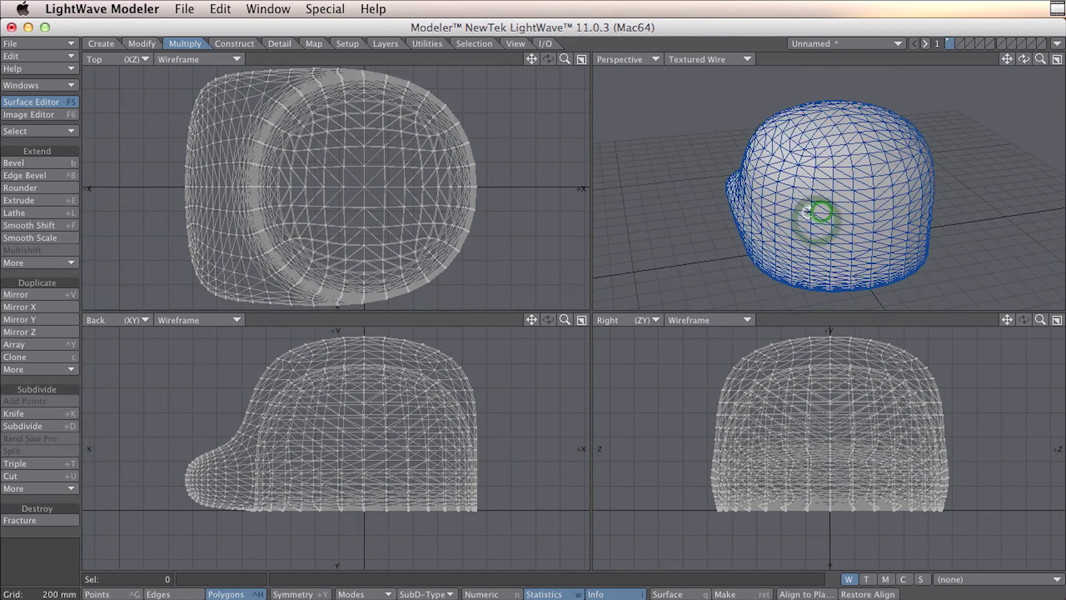
left_click_drag(818, 223, 730, 191)
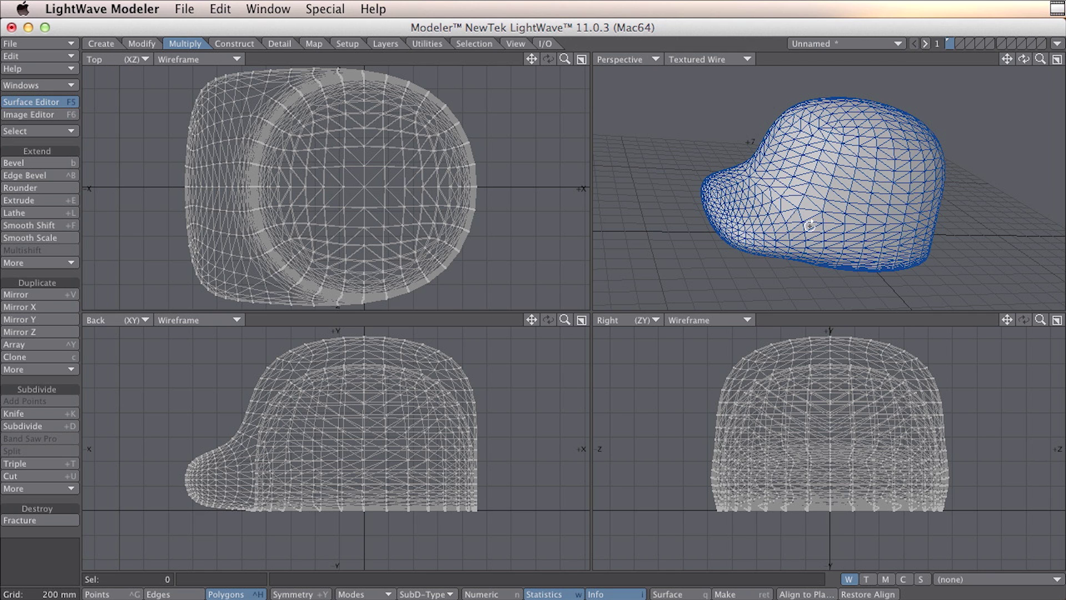
key("shift+h")
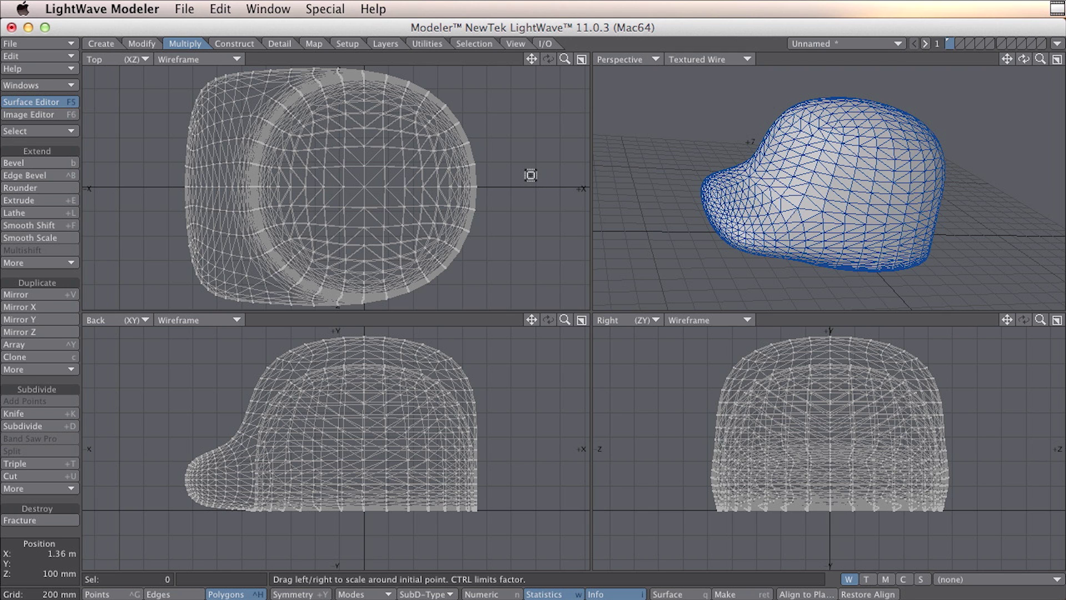
Step: Set the numeric Size tool to a 100000 % factor centred at 0,0,0
key("space")
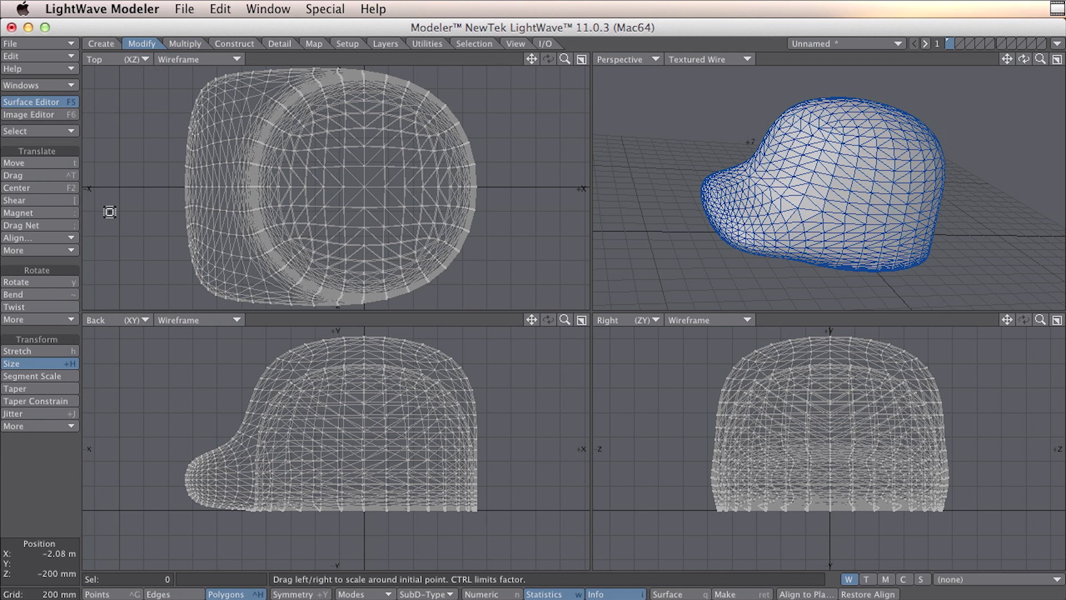
left_click(142, 44)
left_click(71, 362)
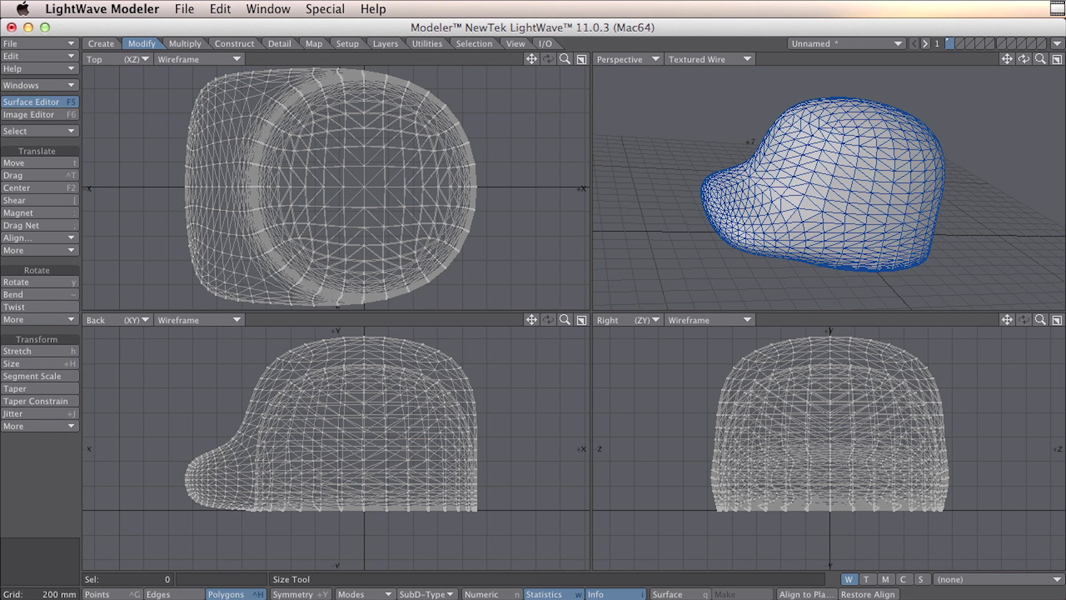
key("n")
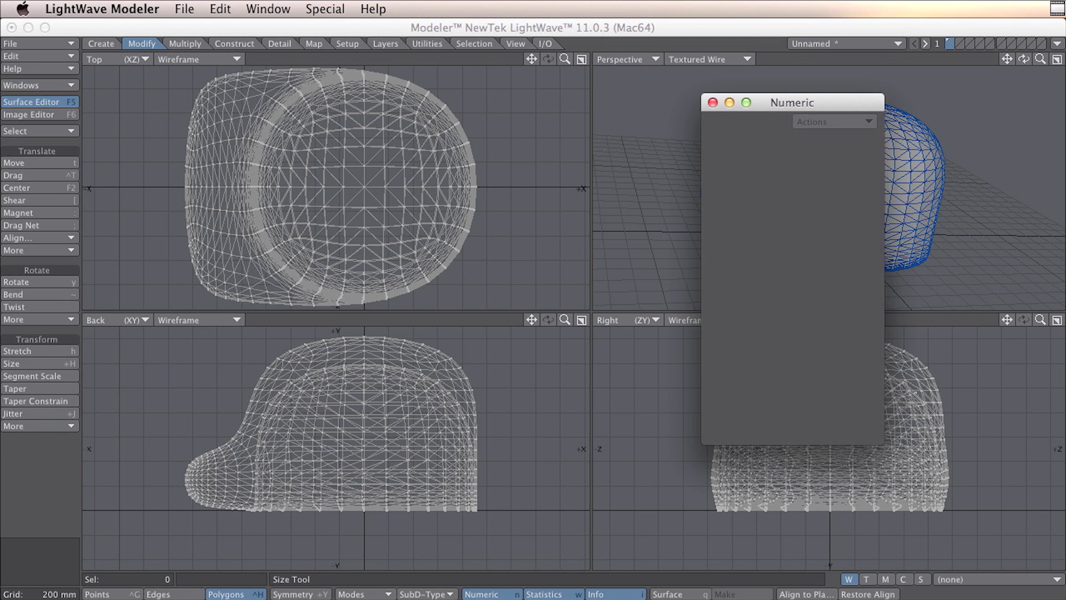
left_click(39, 363)
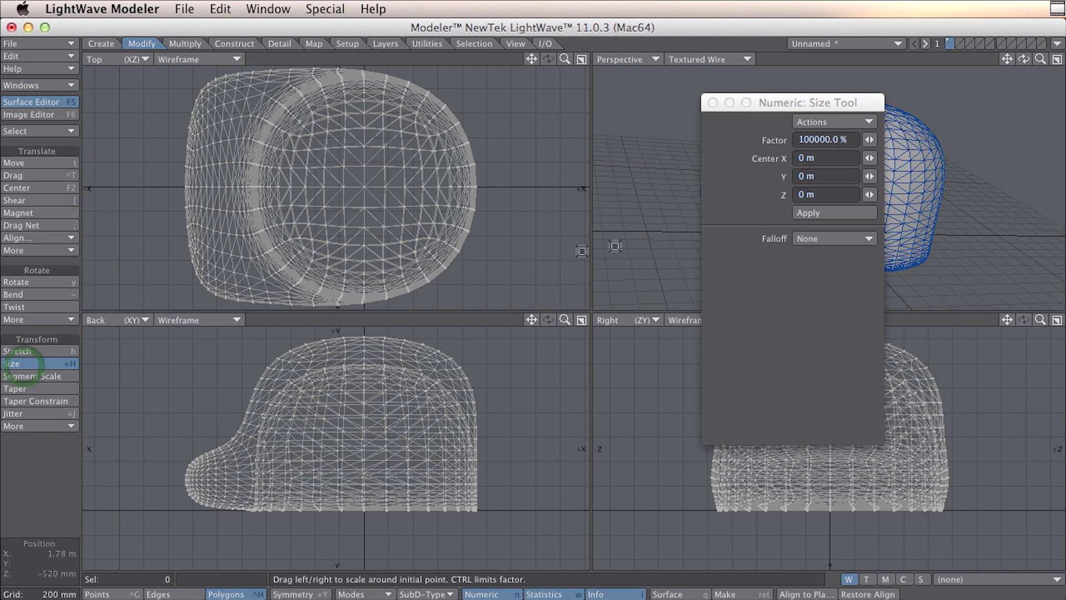
left_click(832, 140)
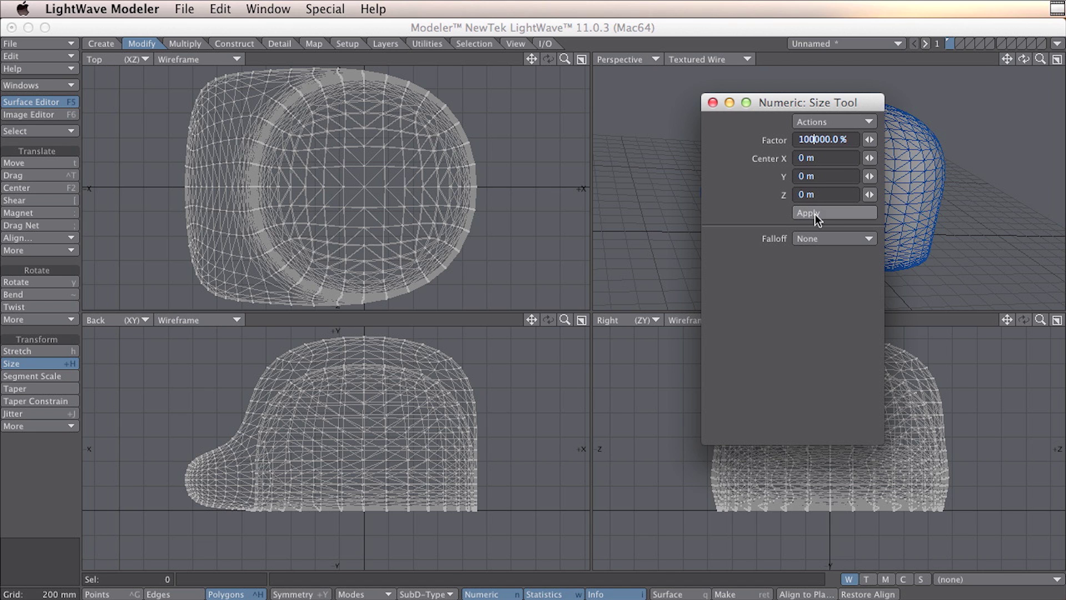
left_click(712, 102)
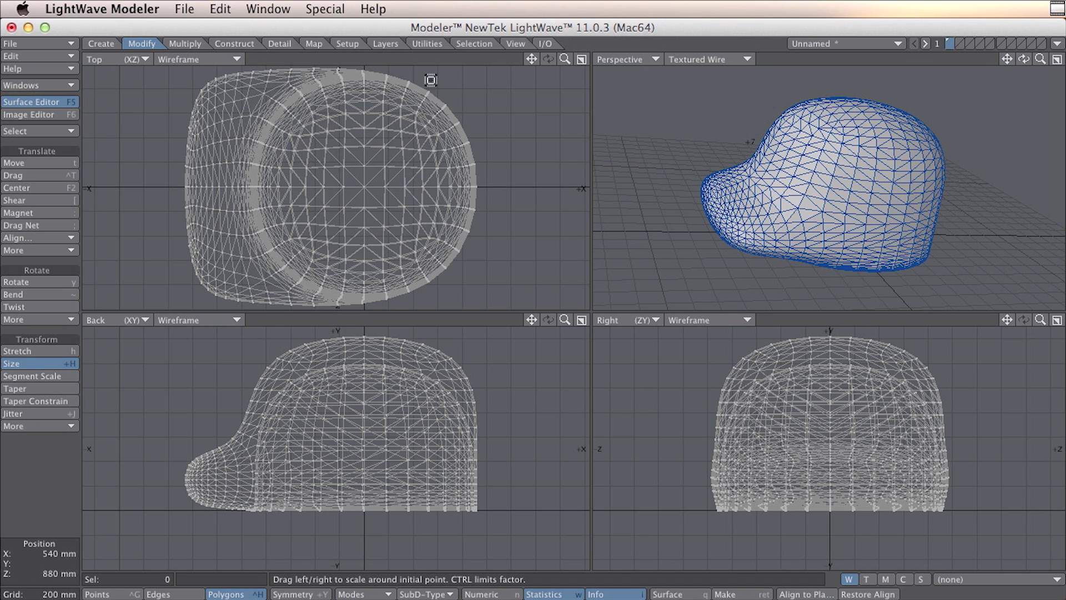
Step: Launch SHM_STL_Exporter from the Utilities tab's Additional plugins list
left_click(430, 23)
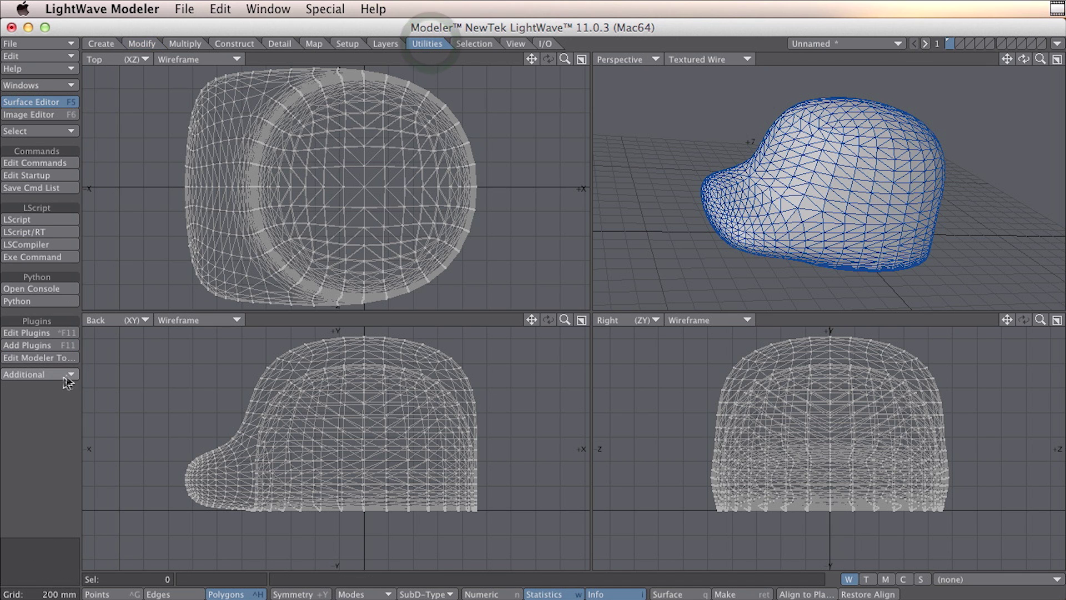
left_click(57, 378)
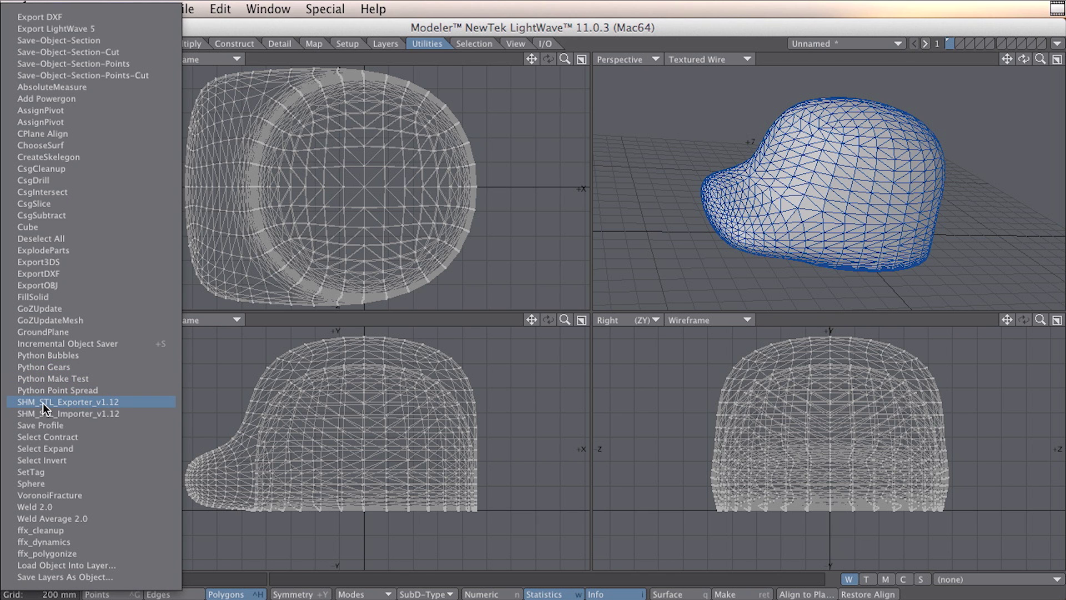
left_click(118, 402)
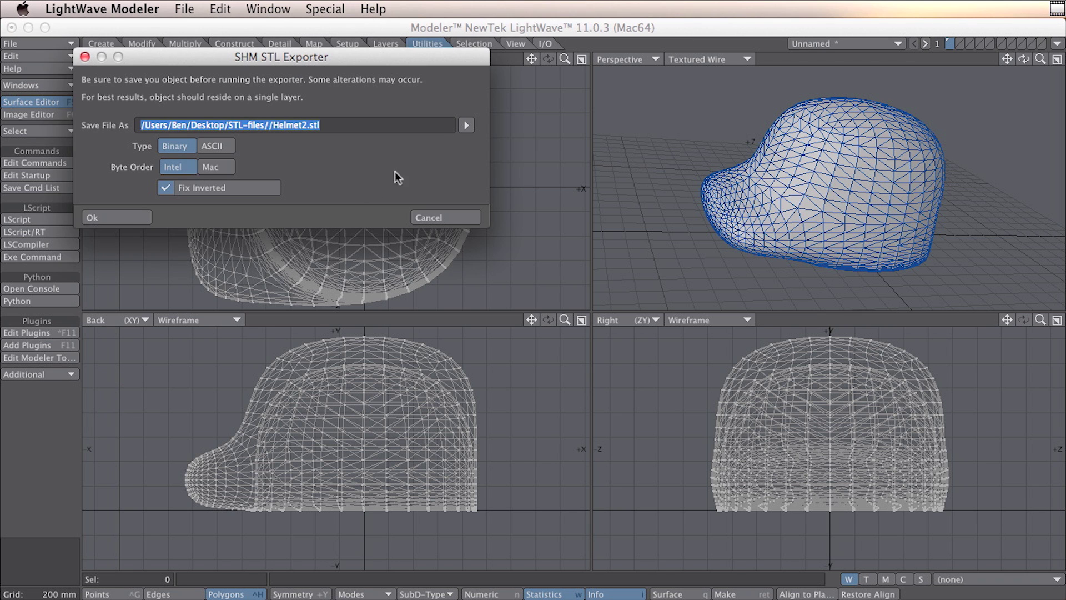
Step: Change the save file name from Helmet2.stl to Helmet.stl in the STL-files folder
left_click(464, 126)
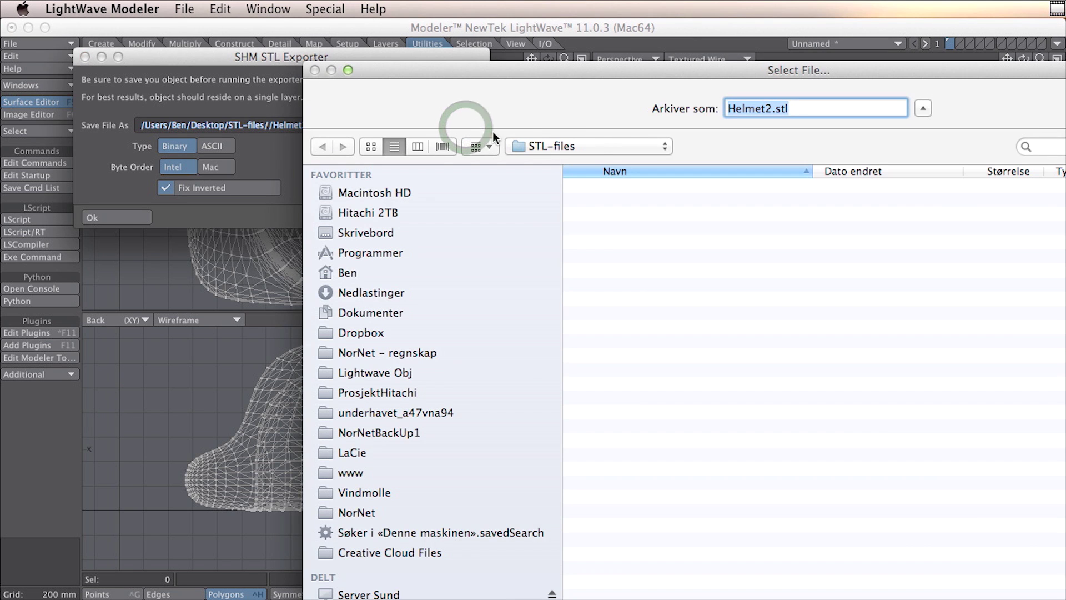
left_click(766, 109)
key("BackSpace")
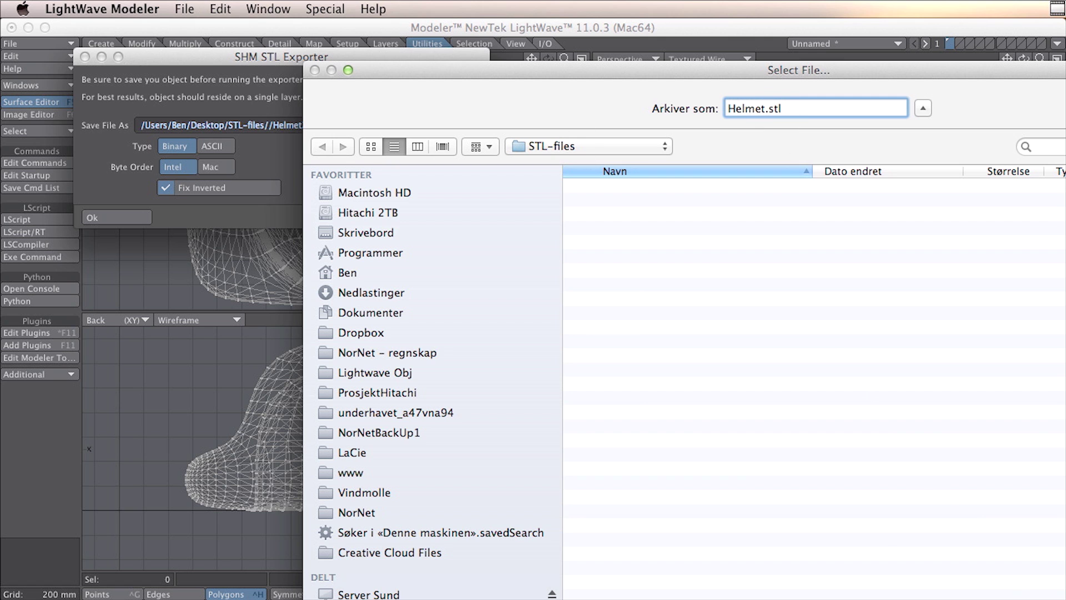
key("Return")
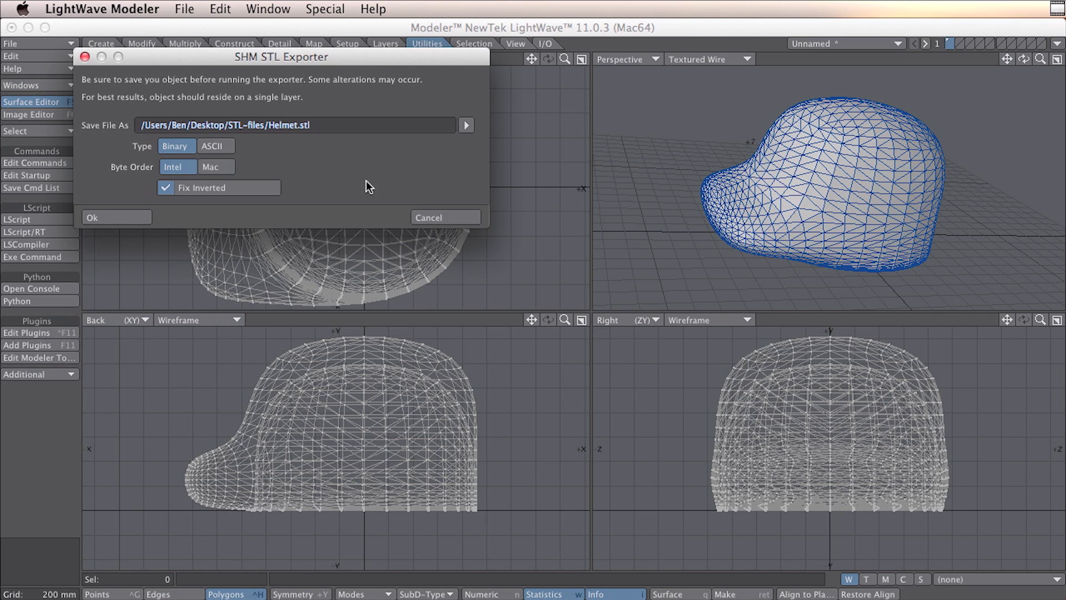
Step: Adjust the export file path and run the binary STL export
left_click(267, 127)
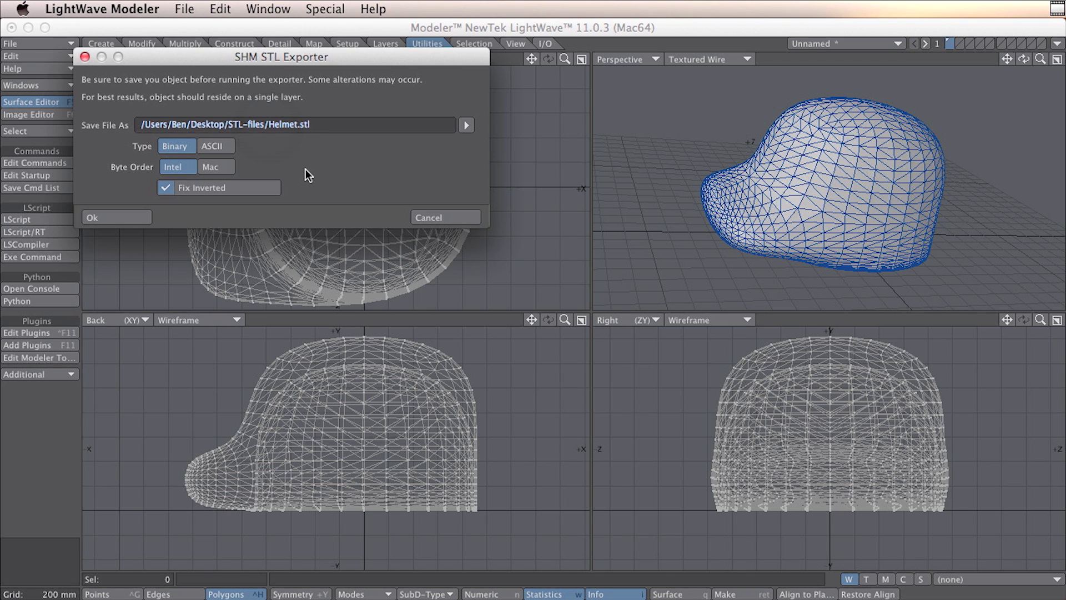
type("/")
left_click(136, 218)
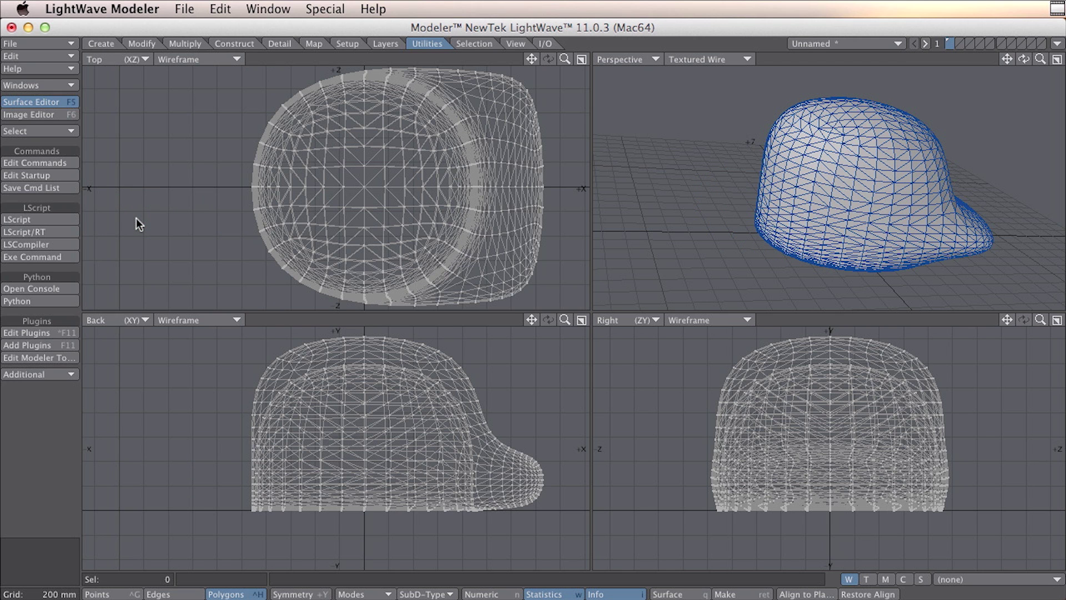
Step: Return to scaling, orbit the Perspective view around the helmet, and switch to Finder
key("shift+h")
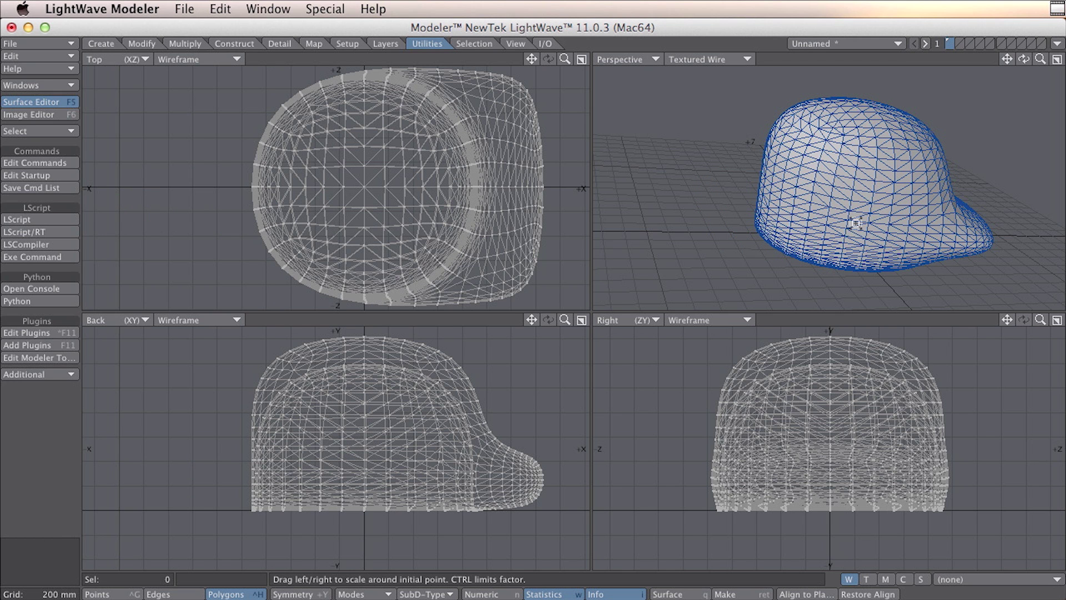
left_click_drag(929, 217, 783, 214, "alt")
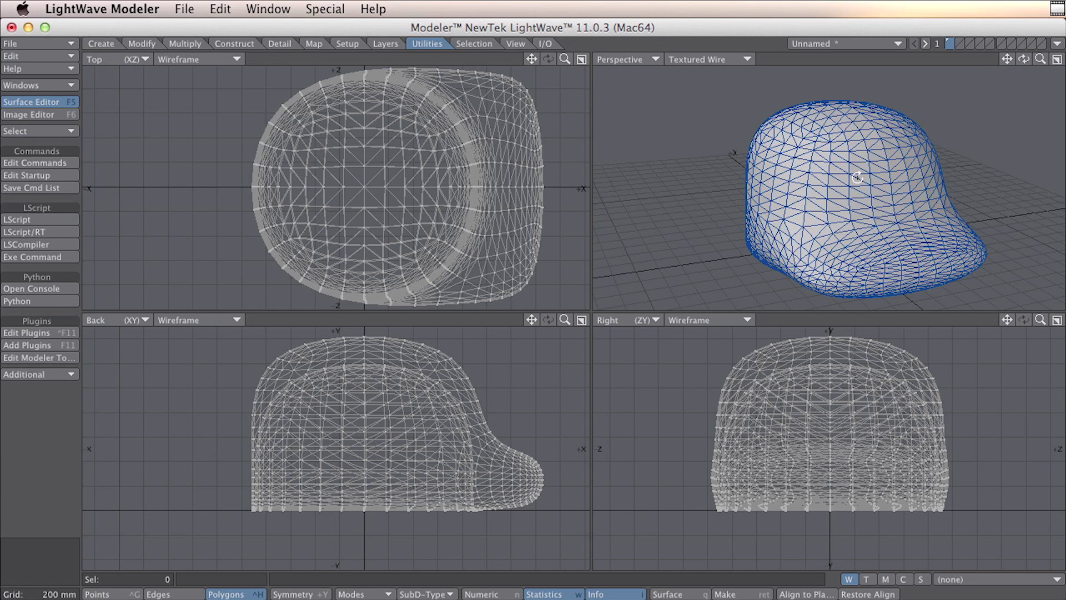
key("super+Tab")
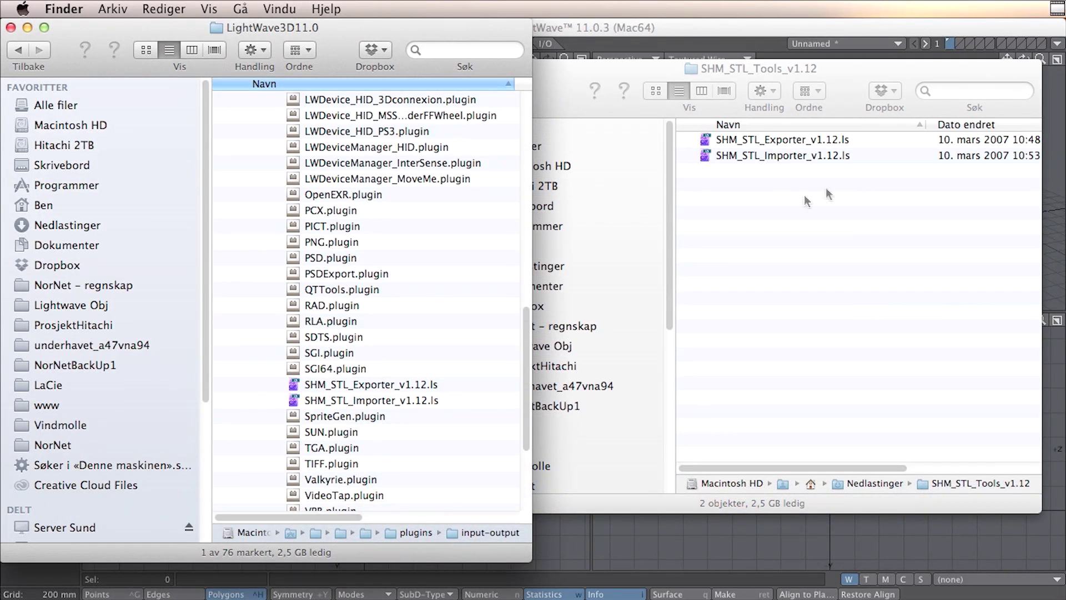
Step: Locate Helmet.stl in the Desktop's STL-files folder and open it in Pleasant3D
left_click(576, 99)
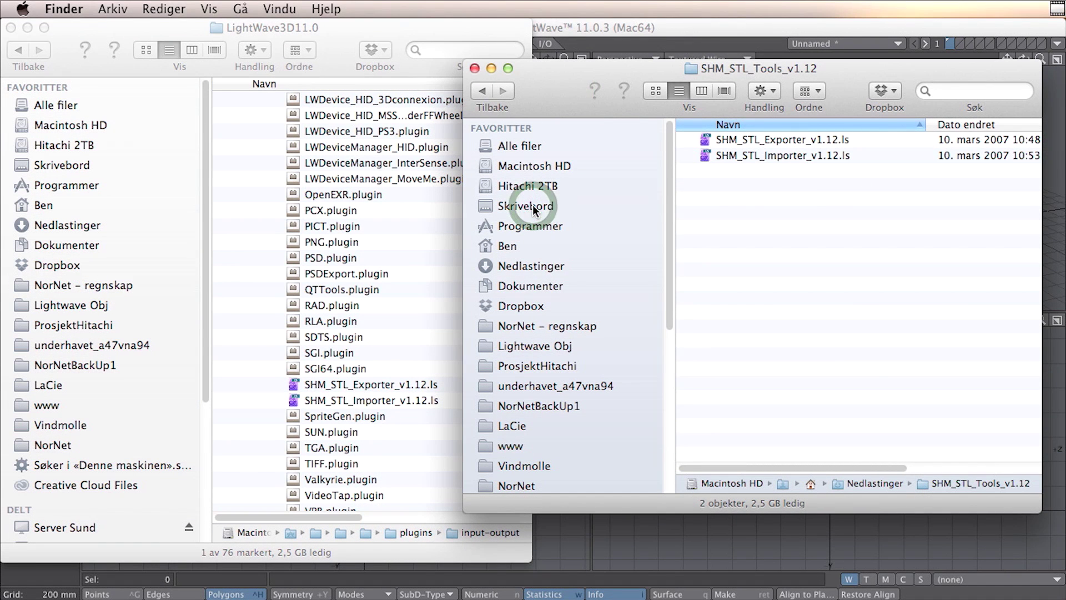
left_click(486, 207)
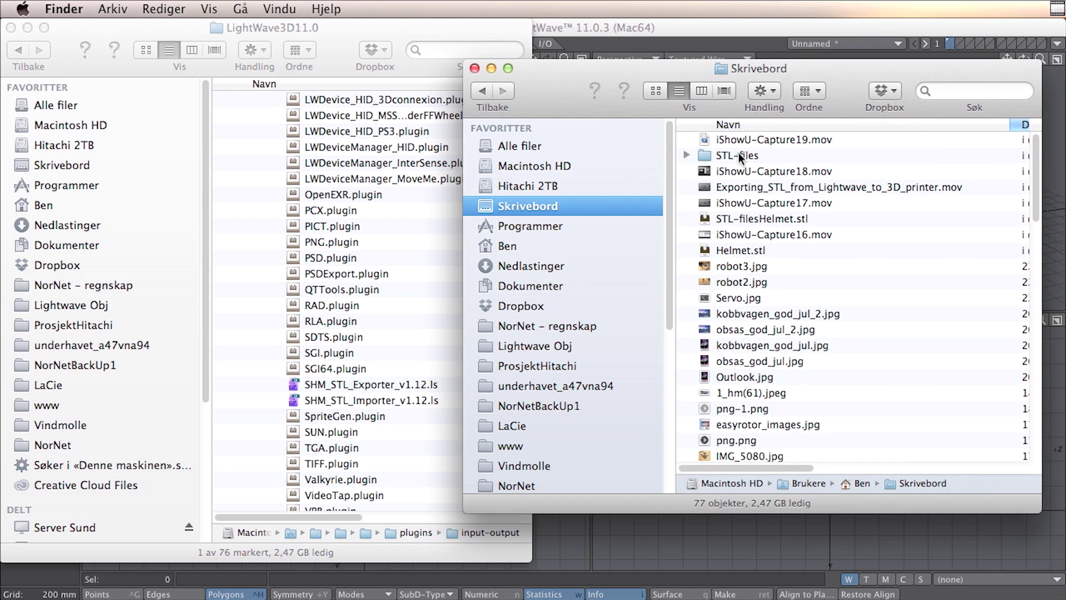
double_click(734, 156)
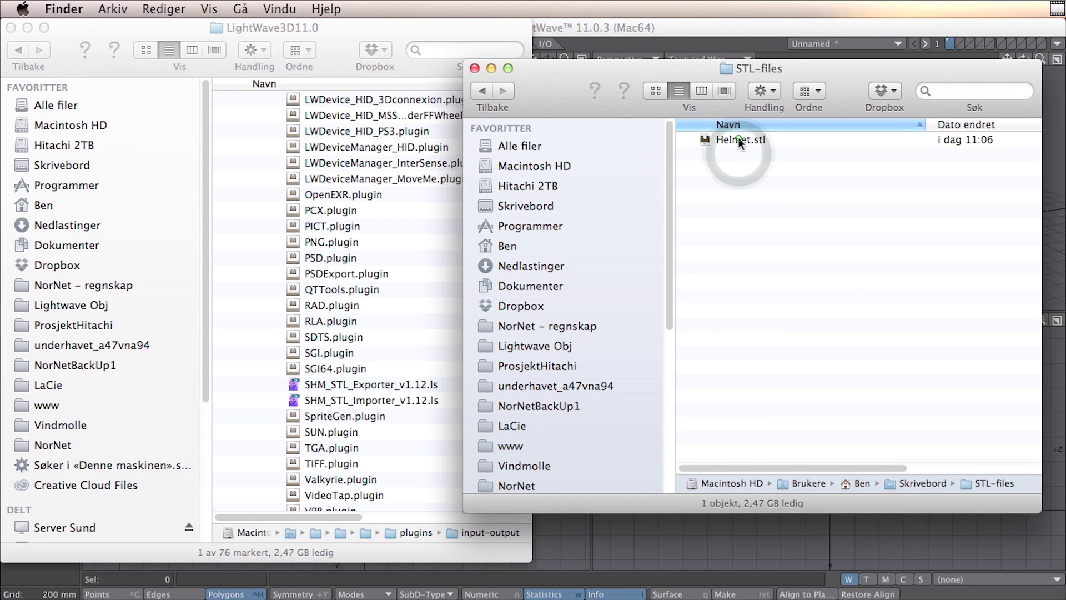
left_click(738, 139)
double_click(737, 139)
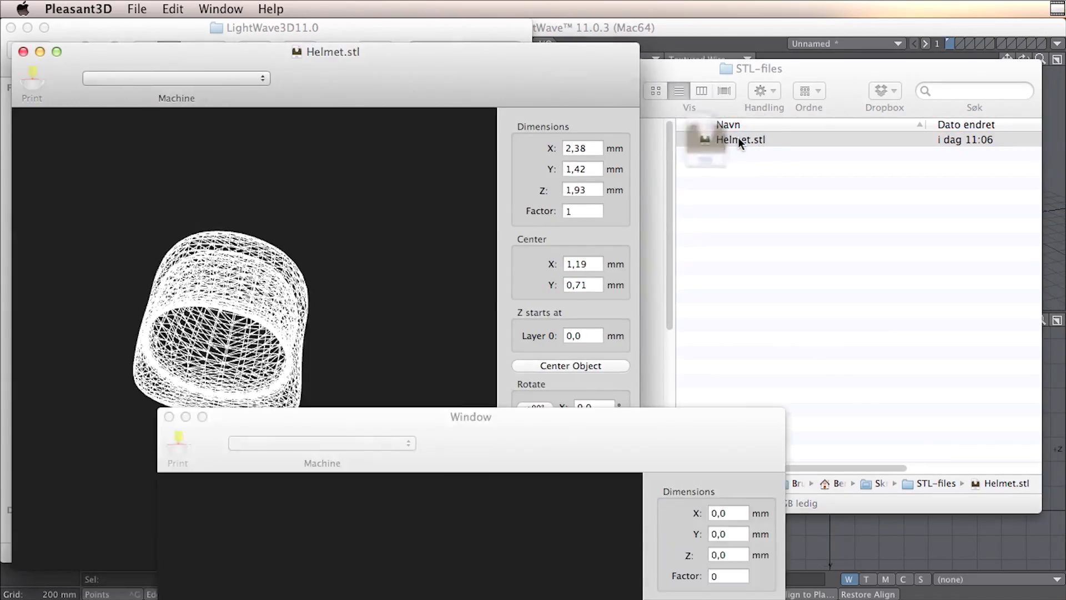
Step: Move the Helmet.stl window up, then rotate and zoom out to view the helmet's open underside
left_click_drag(629, 440, 622, 63)
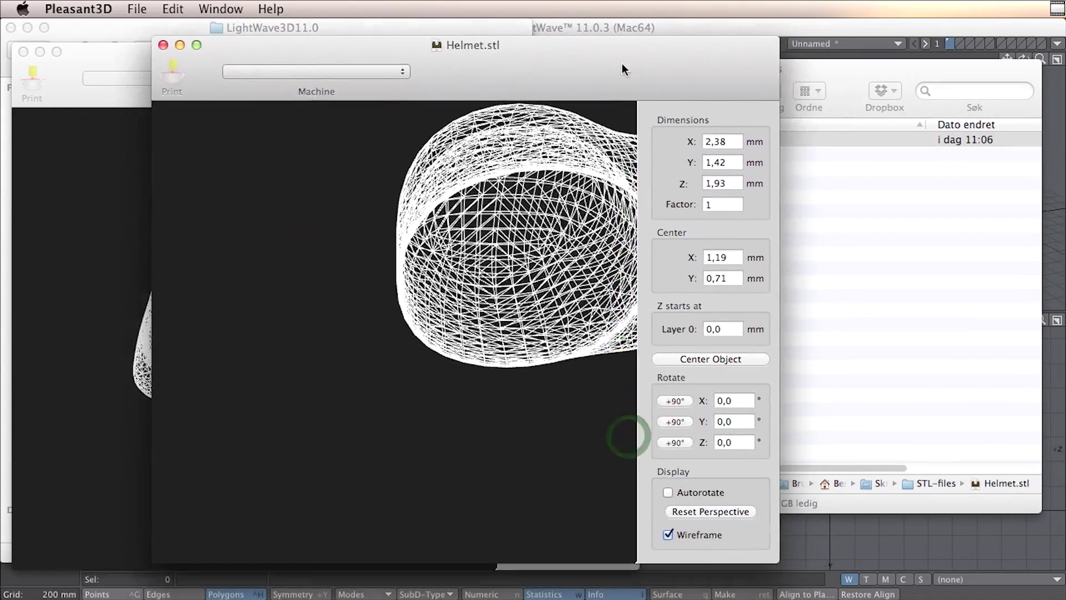
left_click_drag(574, 165, 567, 178)
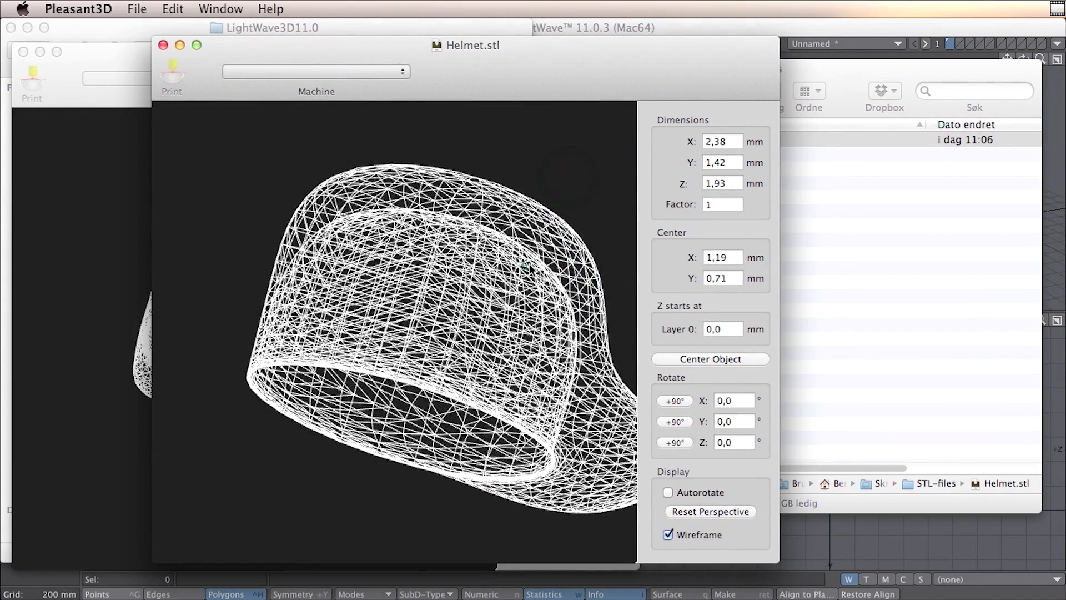
scroll(522, 267, "down", 5)
left_click_drag(449, 311, 370, 391)
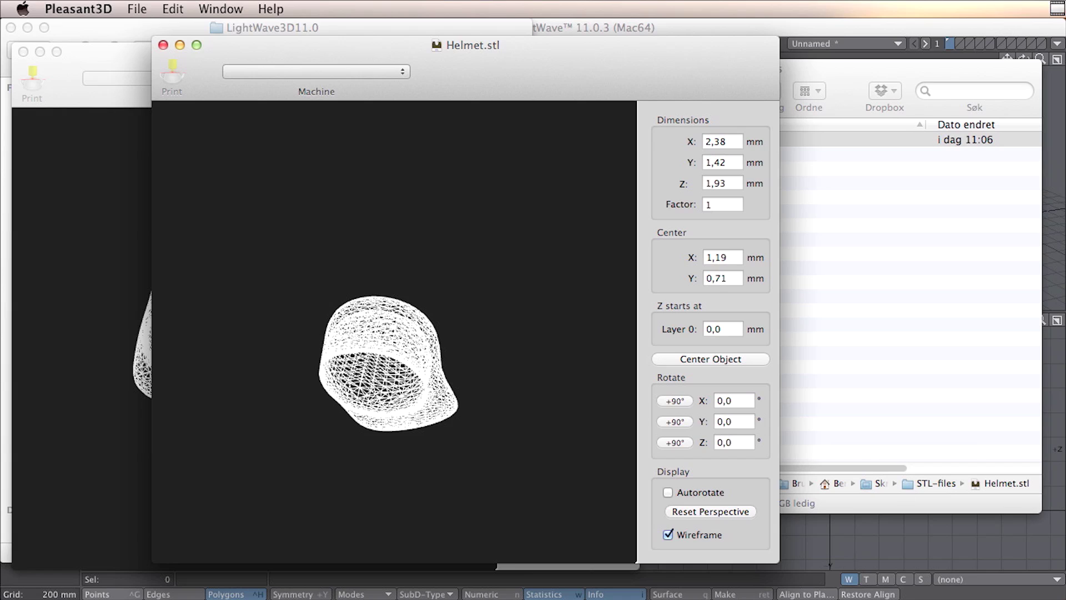
key("super+Tab")
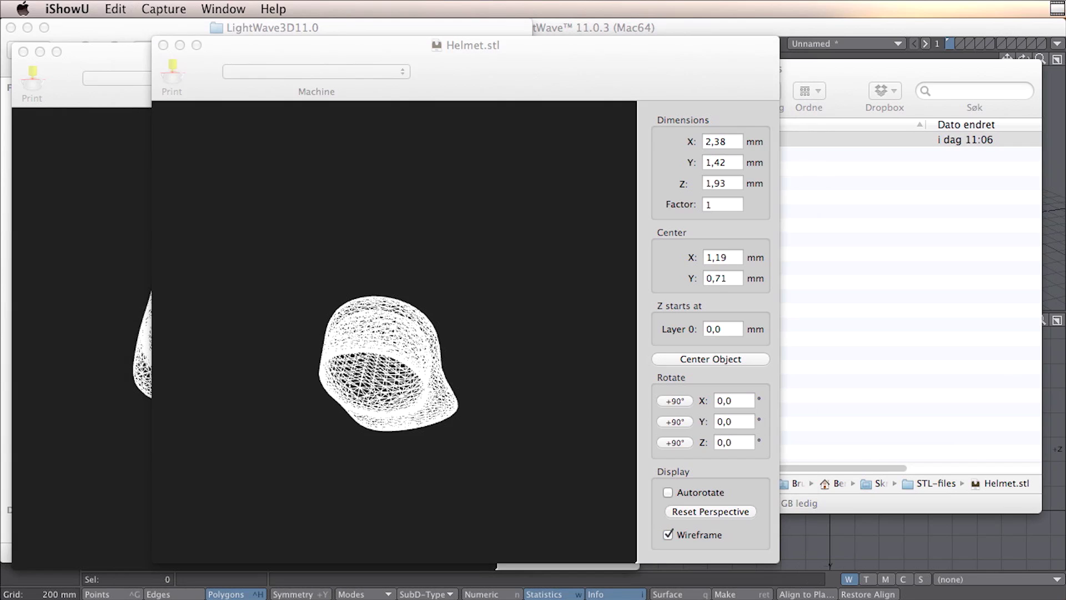